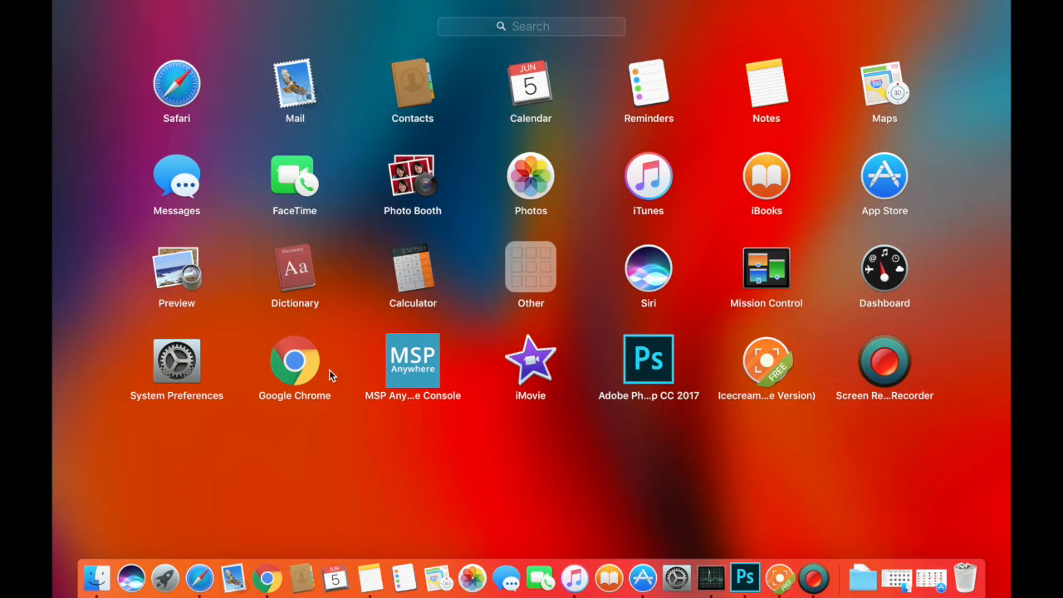
Step: Open iMovie and create a new project of the Movie type
left_click(531, 362)
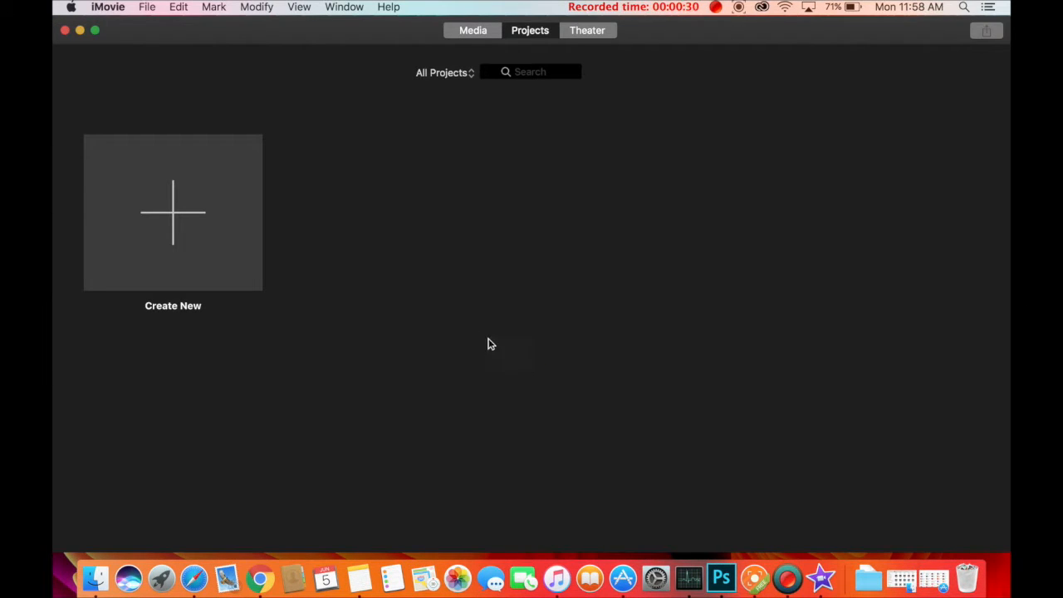
left_click(174, 215)
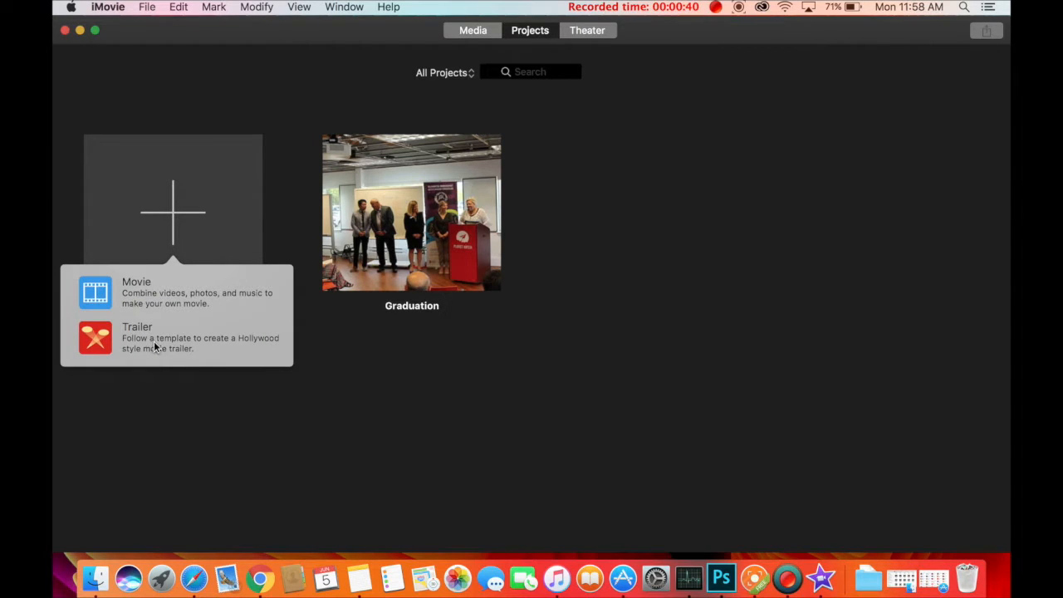
left_click(135, 292)
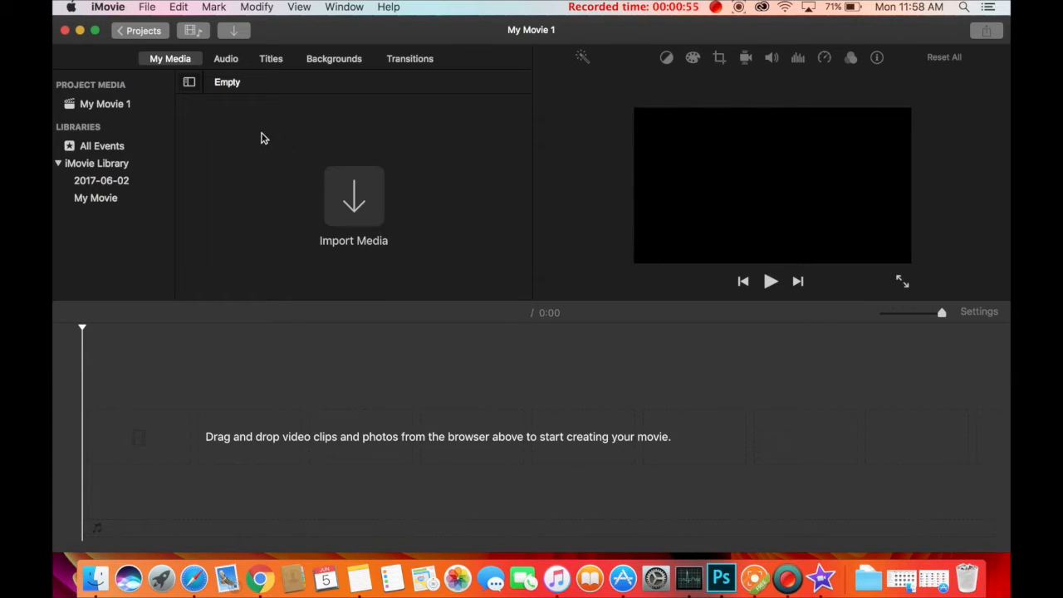
Step: Look through the media in My Movie 1, All Events, iMovie Library, 2017-06-02 and the My Movie event
left_click(99, 105)
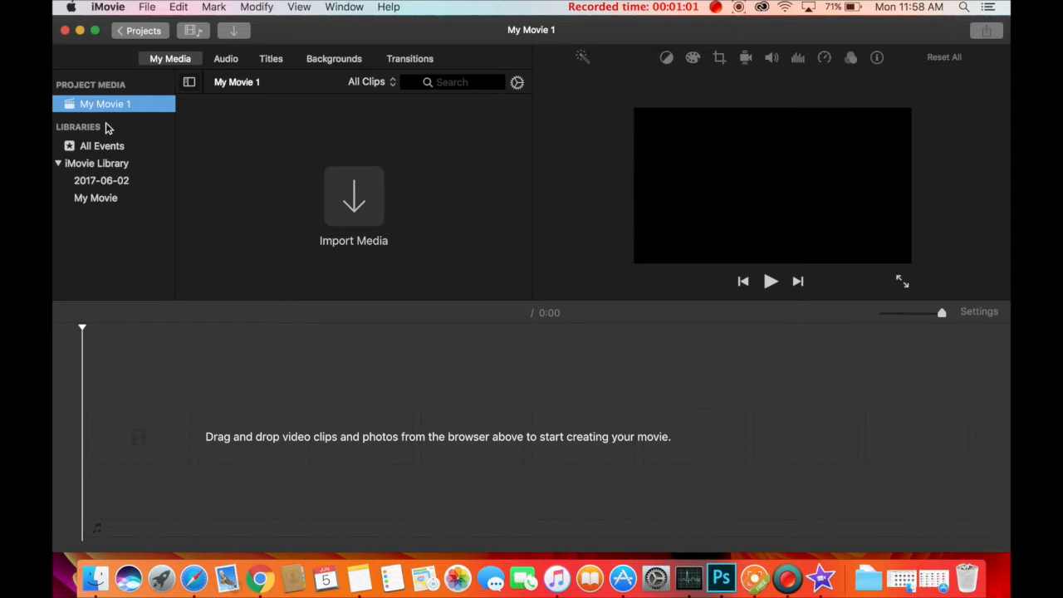
left_click(104, 152)
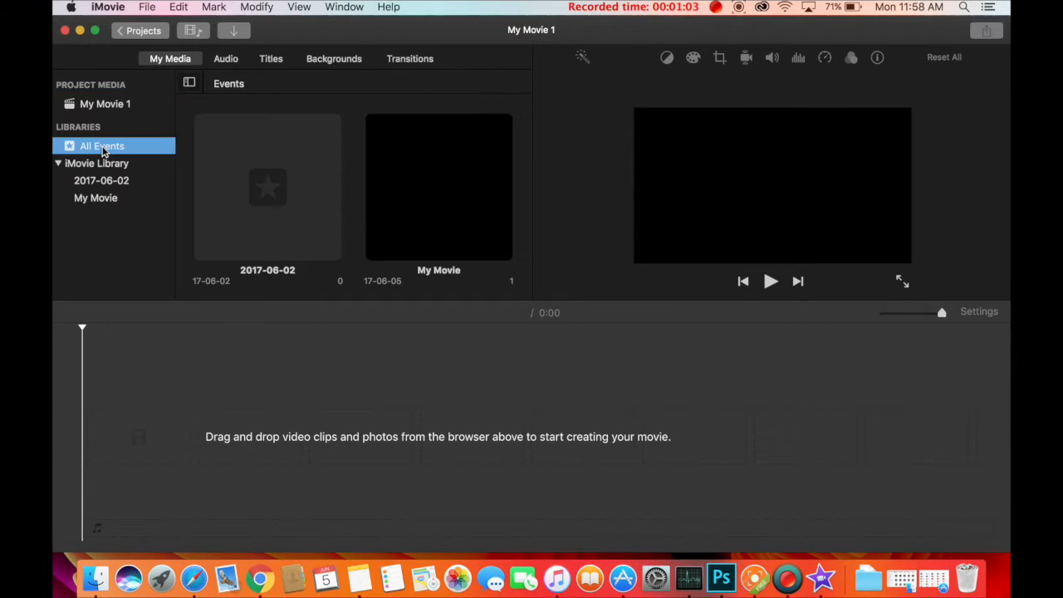
left_click(100, 163)
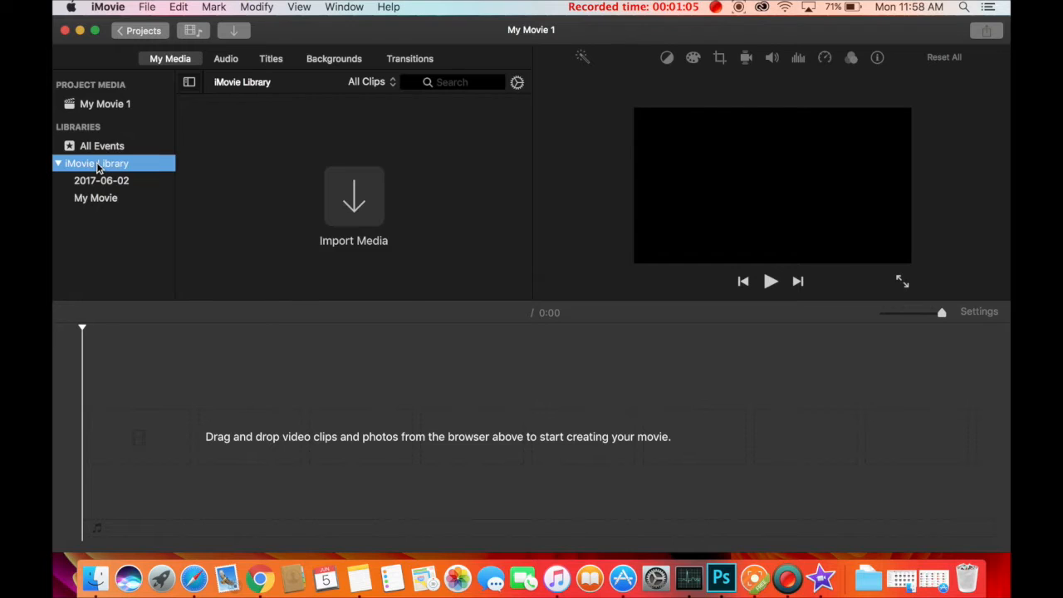
left_click(98, 181)
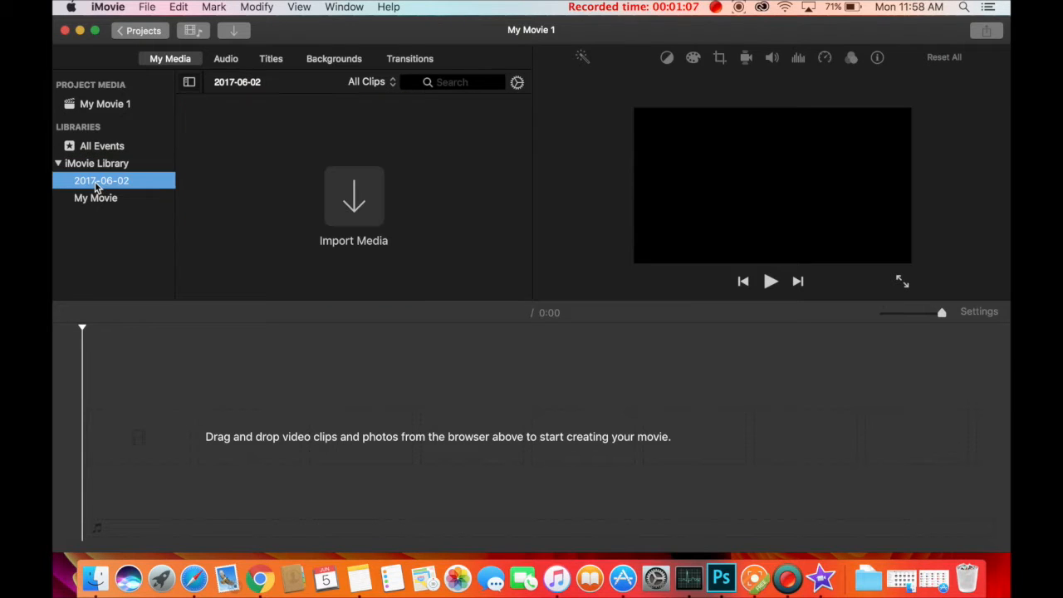
left_click(101, 198)
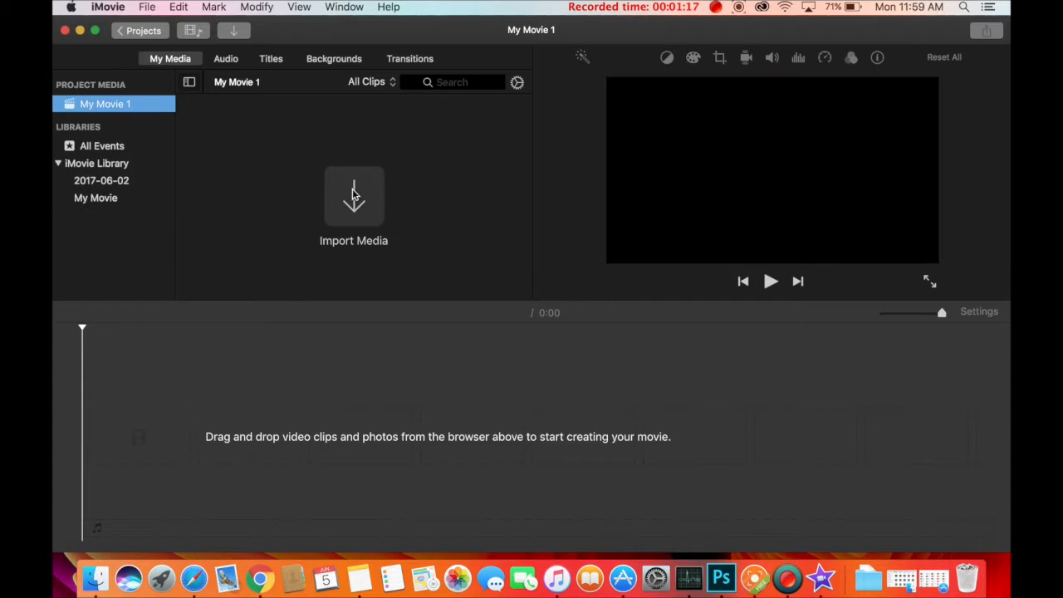
Step: Import the video 12.MOV from the videos folder of Planet Hatch Graduation on the Desktop into the project media
left_click(353, 194)
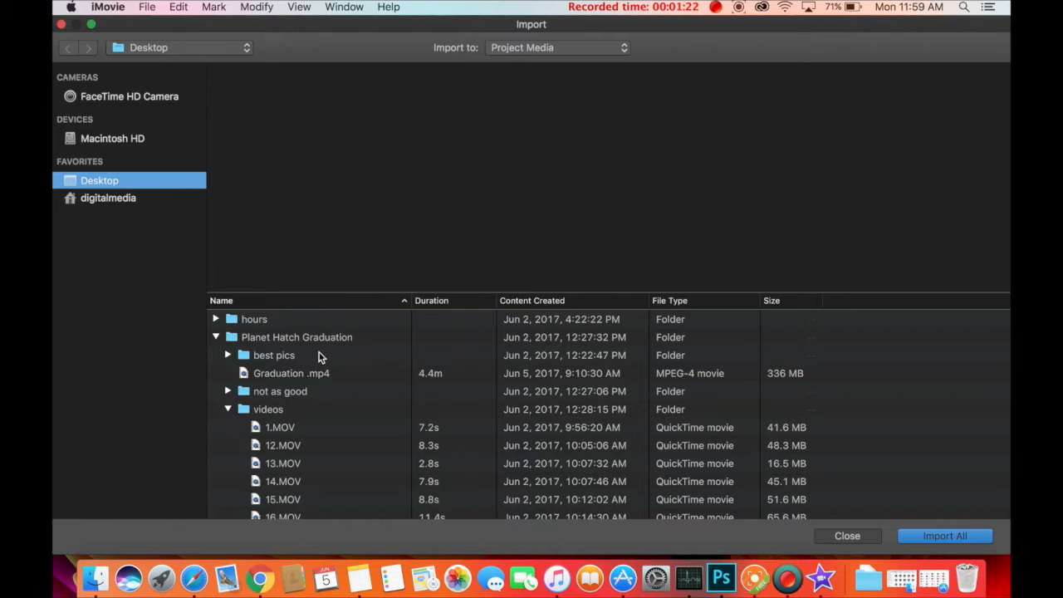
scroll(319, 356, "down", 5)
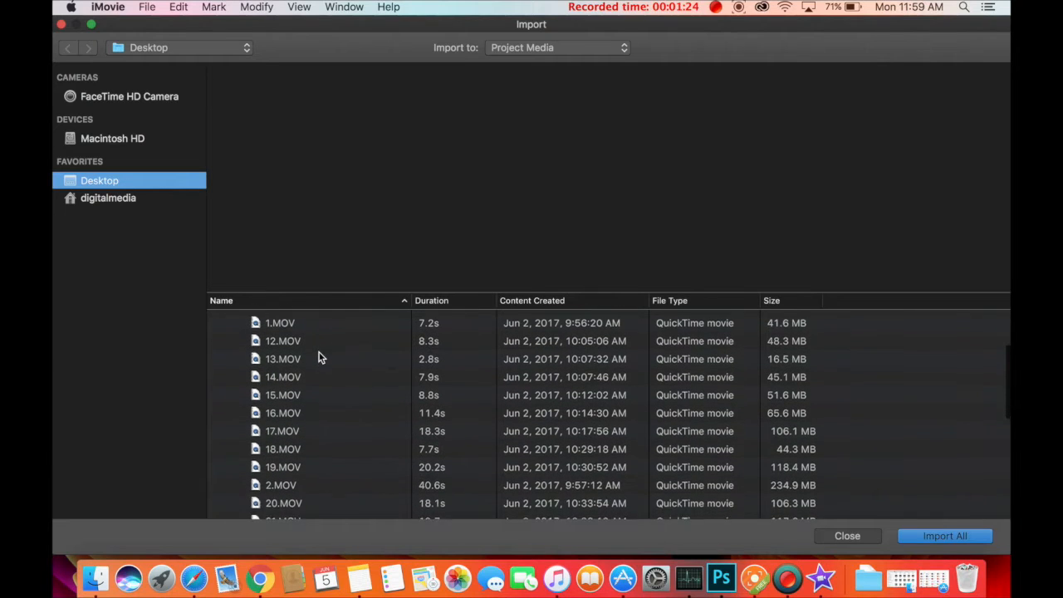
scroll(319, 357, "down", 1)
scroll(319, 357, "up", 2)
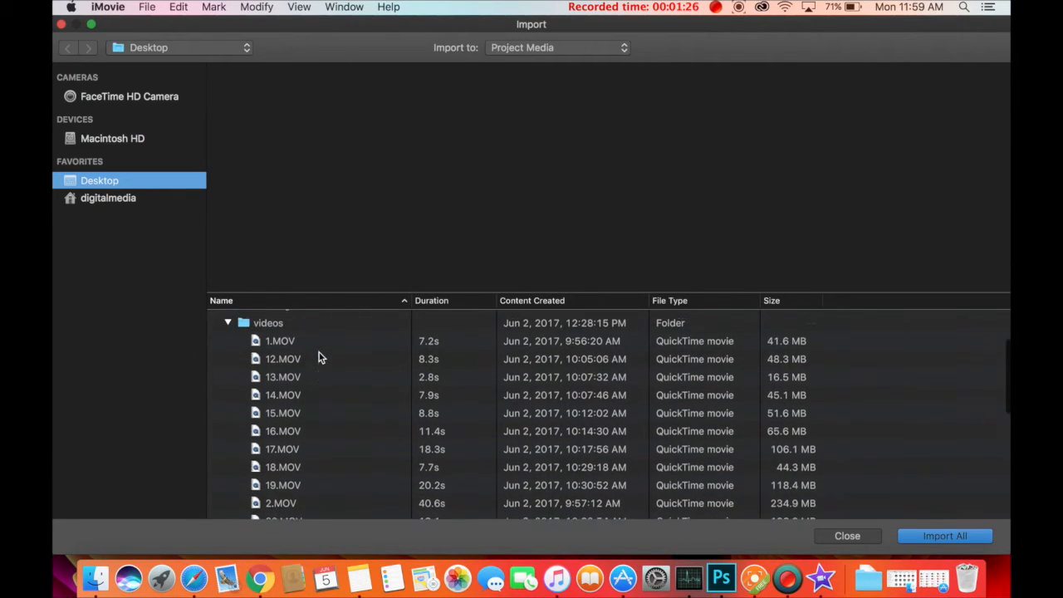
scroll(319, 357, "down", 8)
scroll(319, 358, "down", 7)
scroll(319, 357, "up", 3)
scroll(319, 357, "up", 15)
scroll(319, 358, "up", 1)
double_click(291, 369)
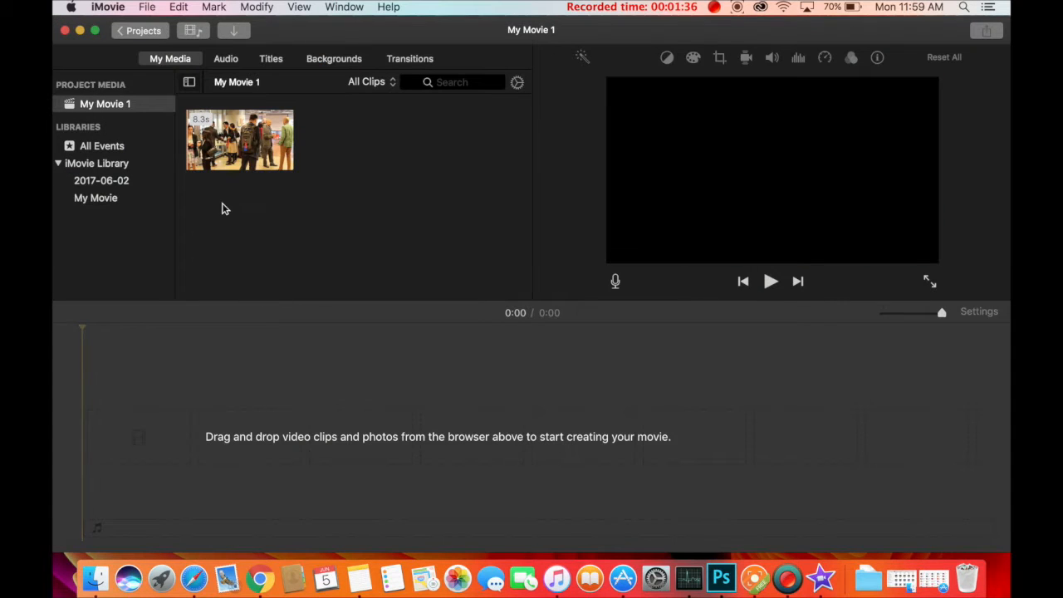
Step: Select the full length of the imported clip and add it to the empty timeline
left_click(208, 147)
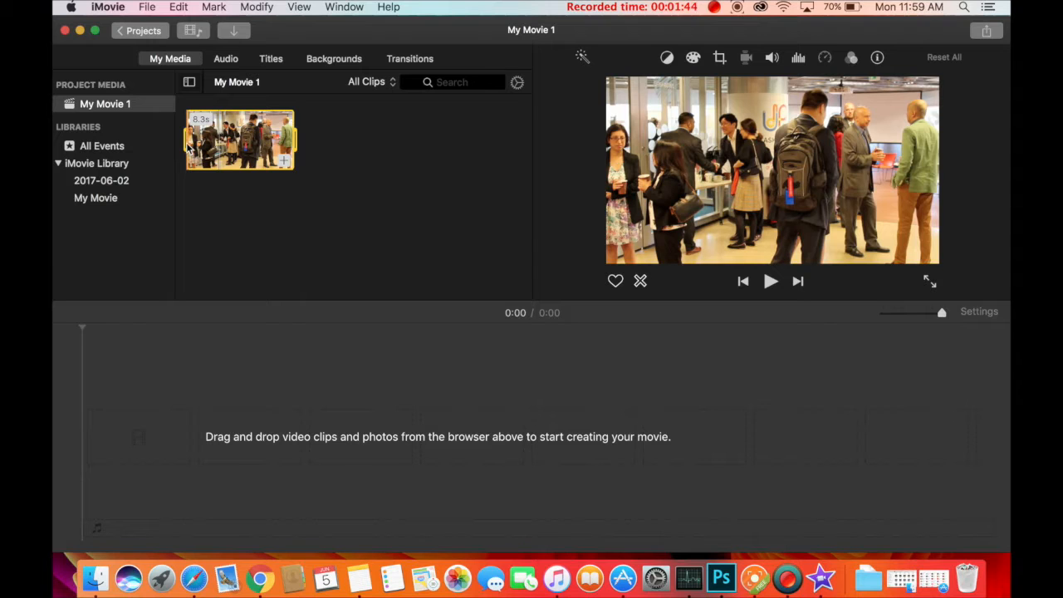
mouse_move(186, 145)
left_mouse_down()
mouse_move(266, 150)
mouse_move(181, 144)
left_mouse_up()
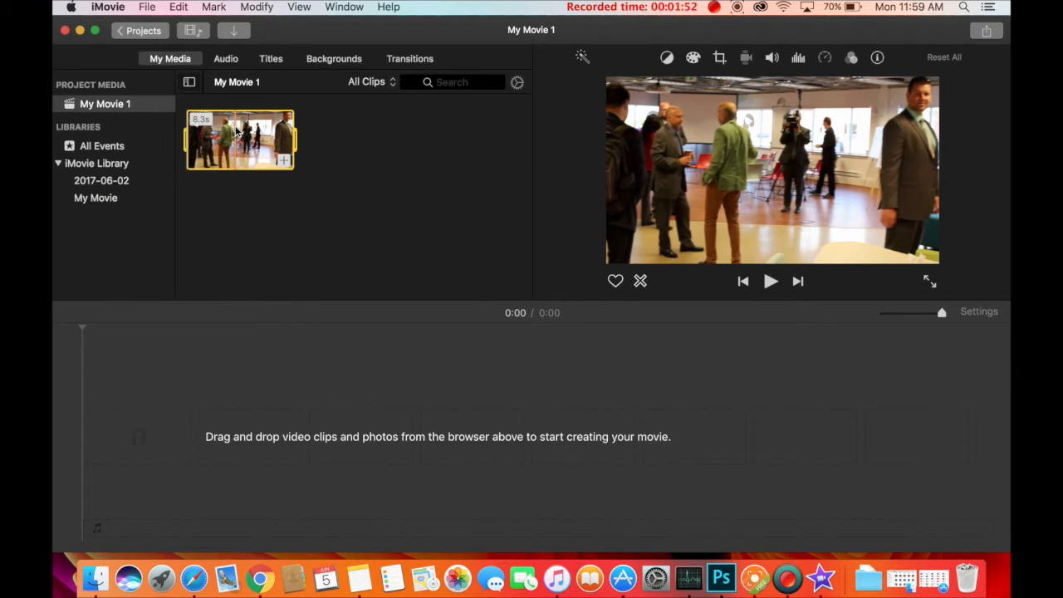
left_click_drag(237, 137, 207, 373)
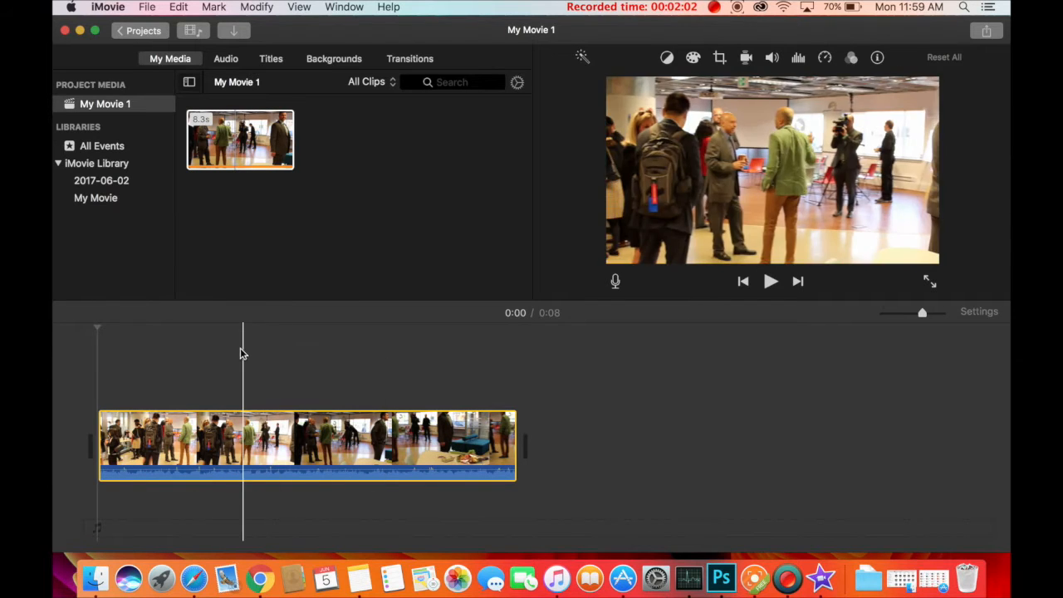
Step: Trim the end of the timeline clip to a length of 8.0 s
left_click_drag(94, 441, 65, 440)
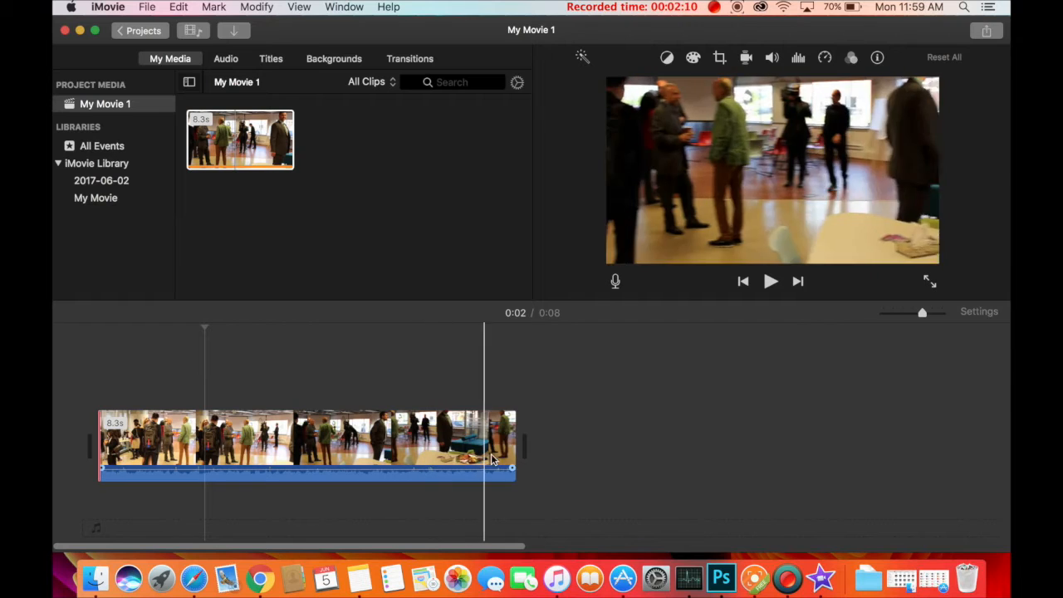
mouse_move(513, 441)
left_mouse_down()
mouse_move(374, 440)
mouse_move(444, 430)
mouse_move(510, 441)
mouse_move(499, 440)
left_mouse_up()
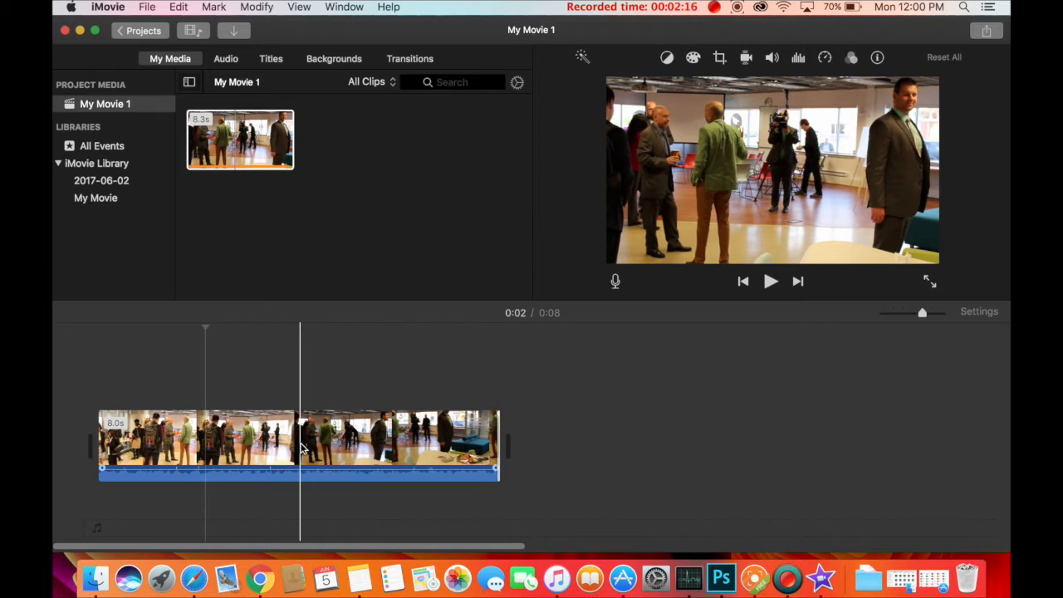
Step: Split the timeline clip at about 0:04 and select each of the two halves in turn, ending on the first
left_click(301, 449)
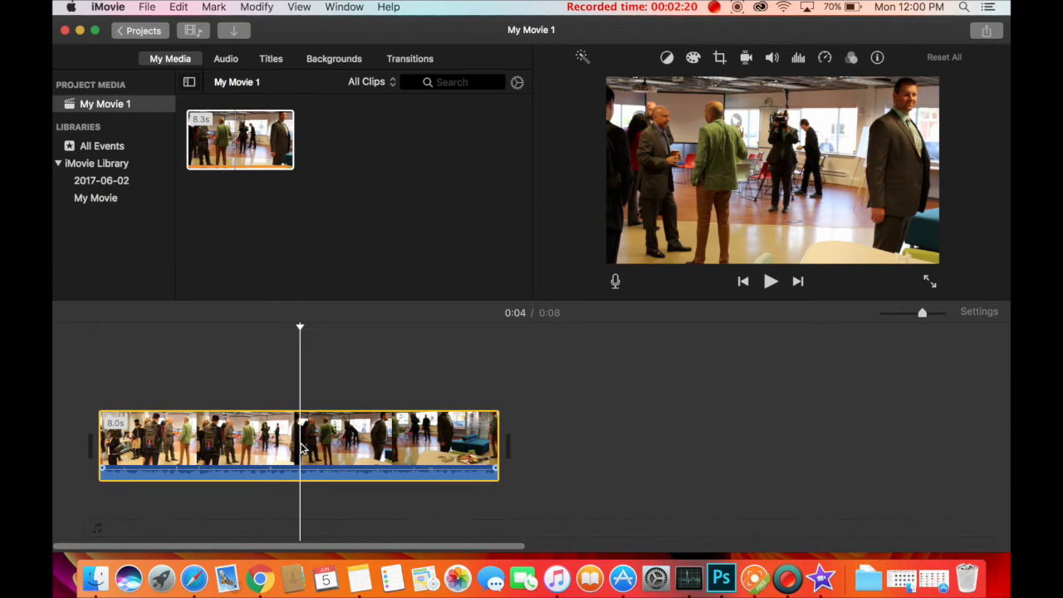
key("super+b")
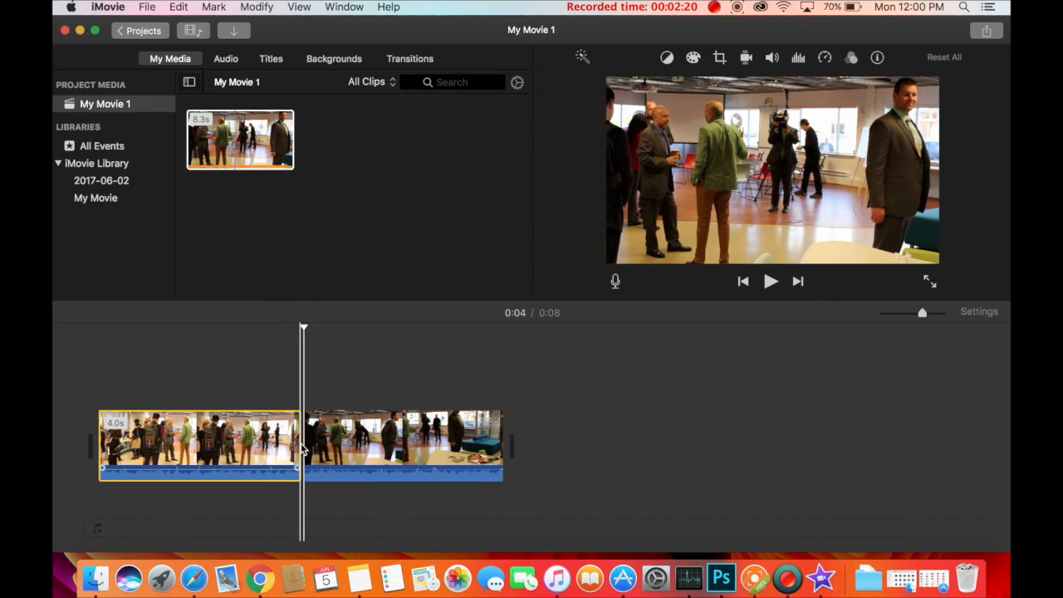
left_click(356, 449)
left_click(269, 442)
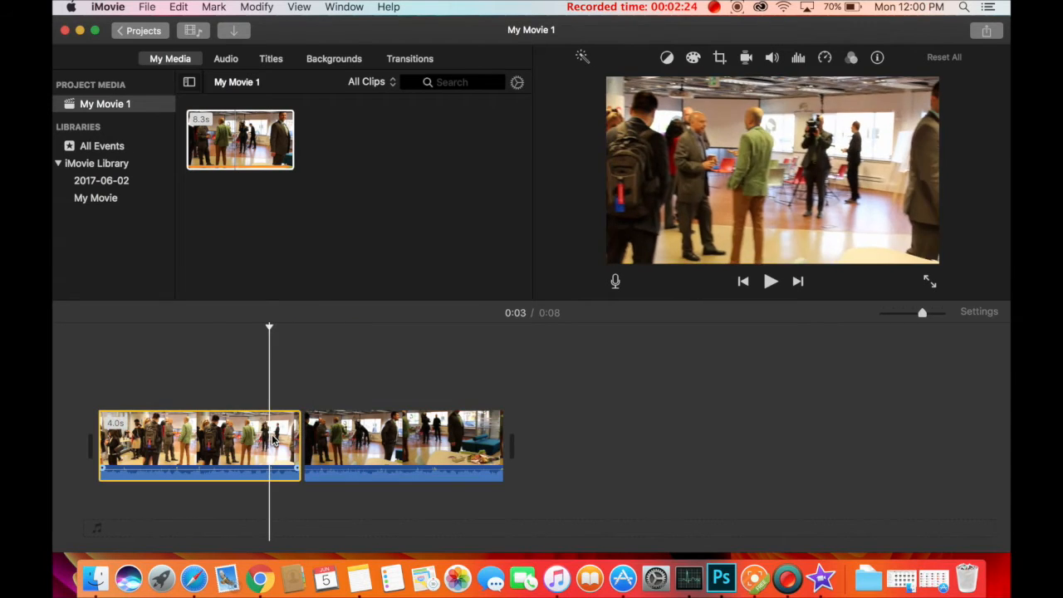
left_click(349, 446)
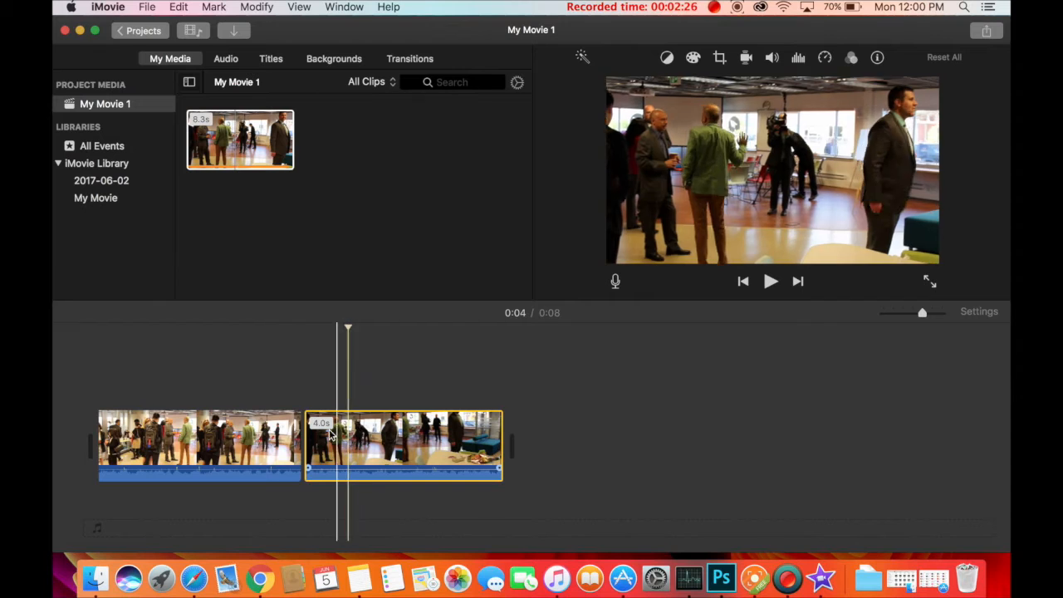
left_click(248, 423)
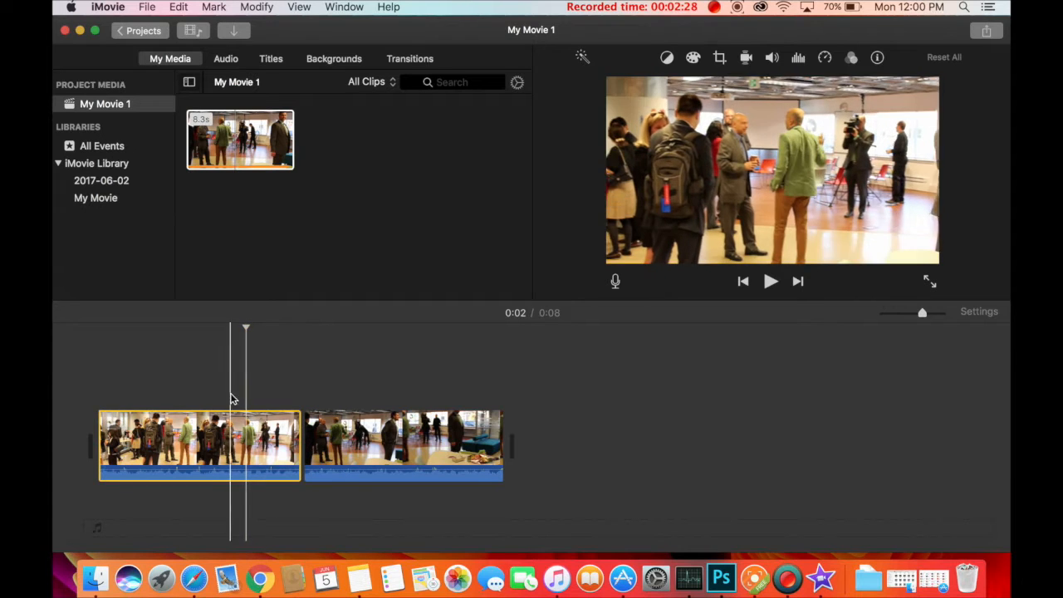
Step: Browse the built-in sound effects and preview Traffic Helicopter, Squeeze Toy and Walkie Talkie Static
left_click(226, 60)
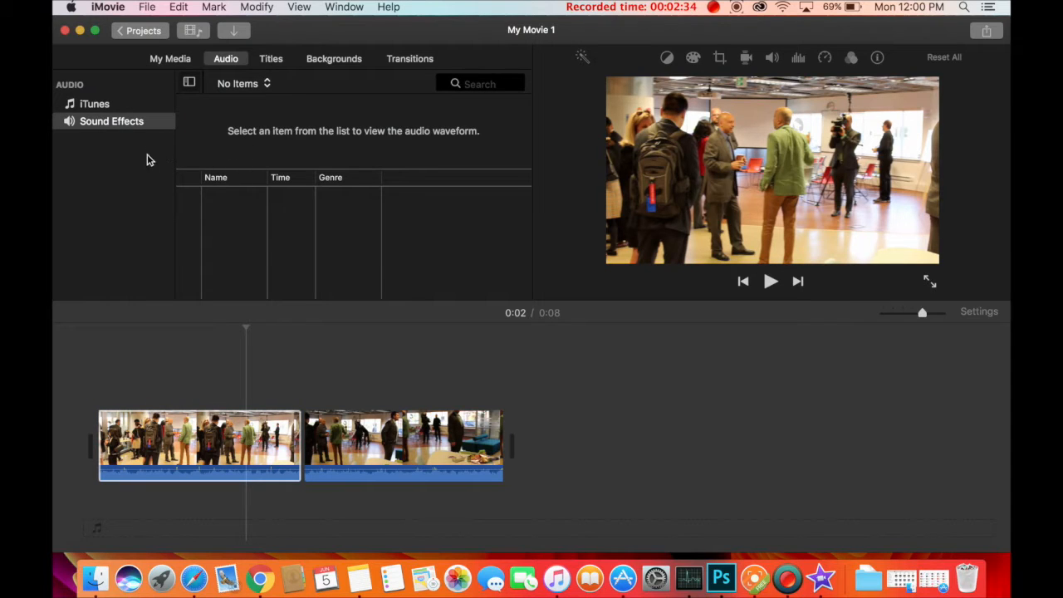
left_click(135, 124)
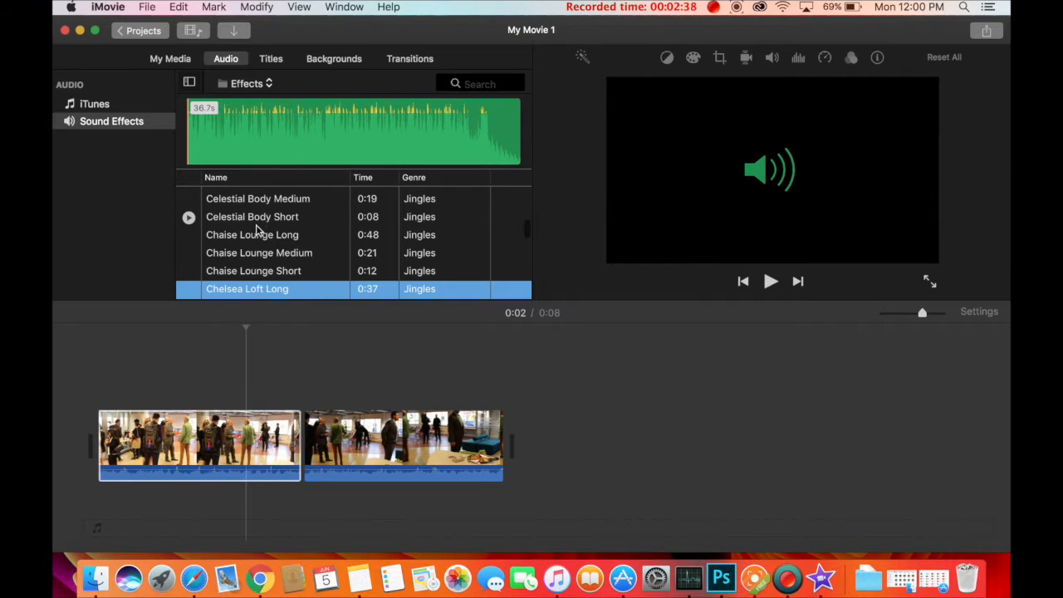
scroll(258, 232, "up", 10)
scroll(258, 229, "up", 5)
scroll(237, 208, "up", 5)
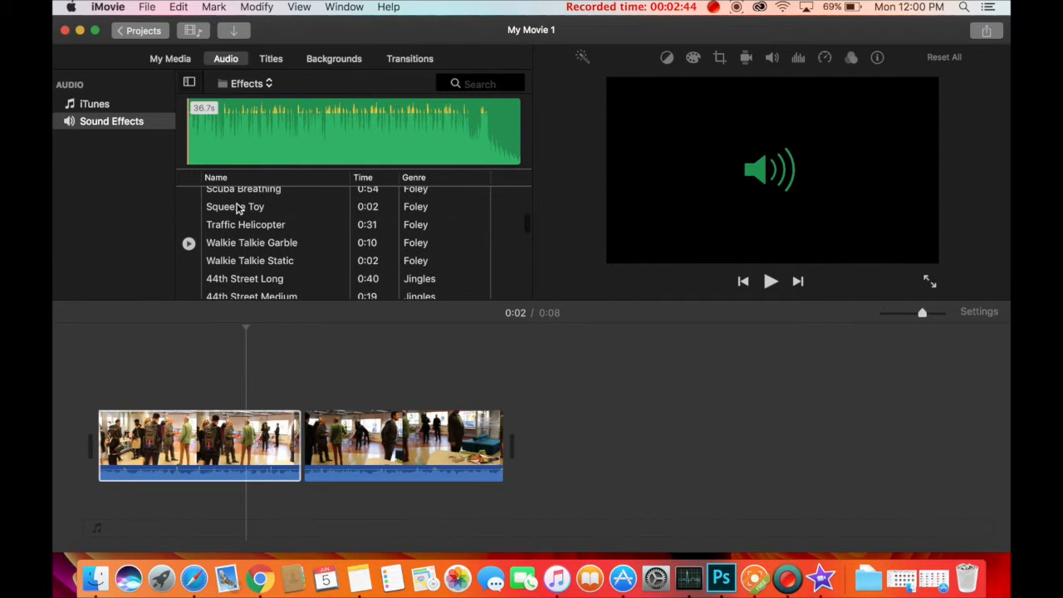
left_click(189, 225)
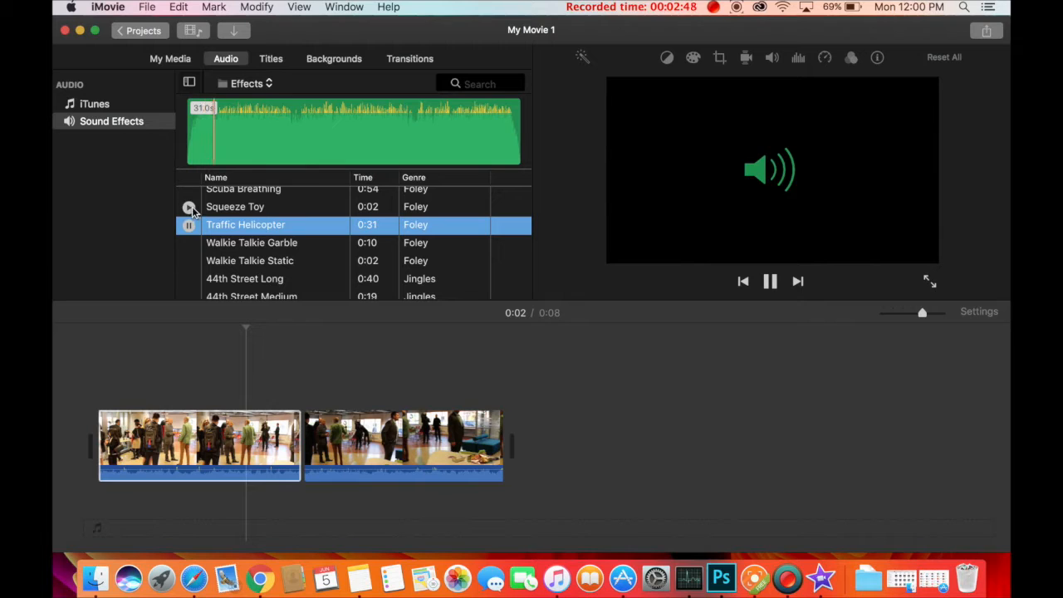
left_click(189, 207)
left_click(189, 262)
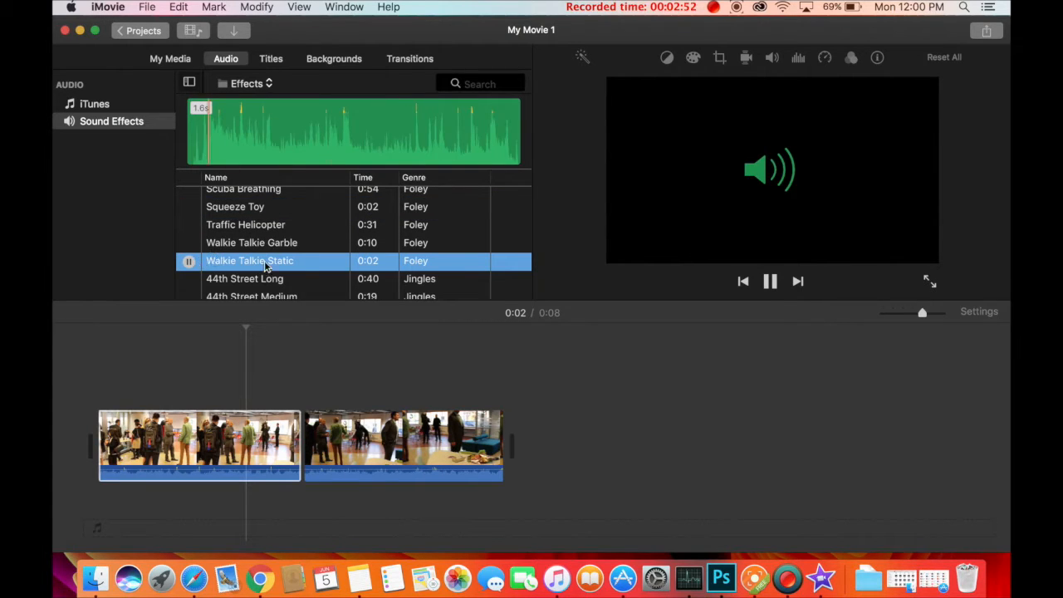
Step: Preview the Windy City Long jingle and look through the remaining sound effects, from machines and people to the theme music
scroll(232, 264, "down", 20)
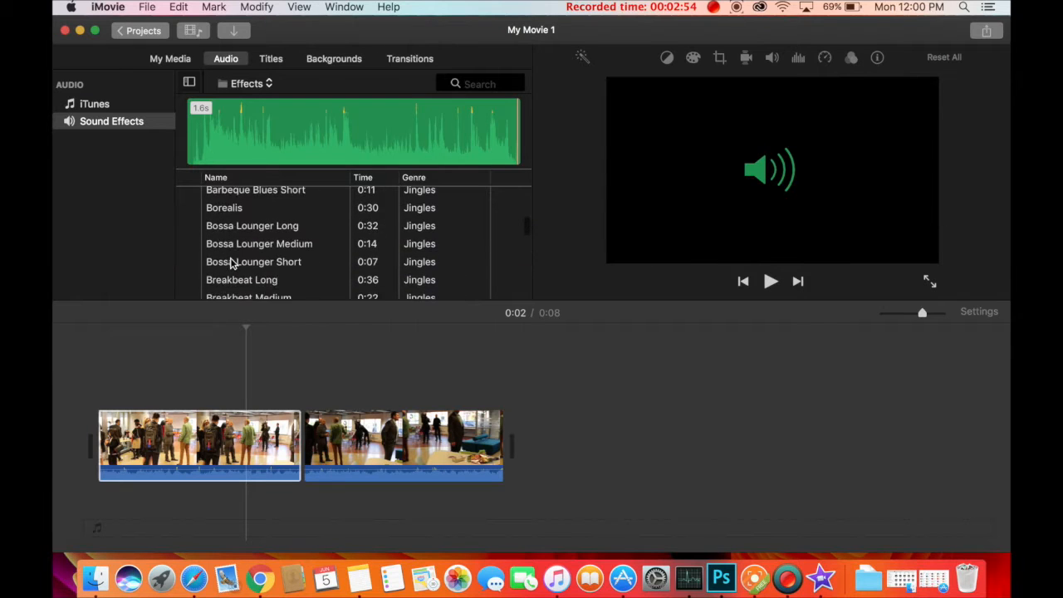
scroll(233, 263, "down", 15)
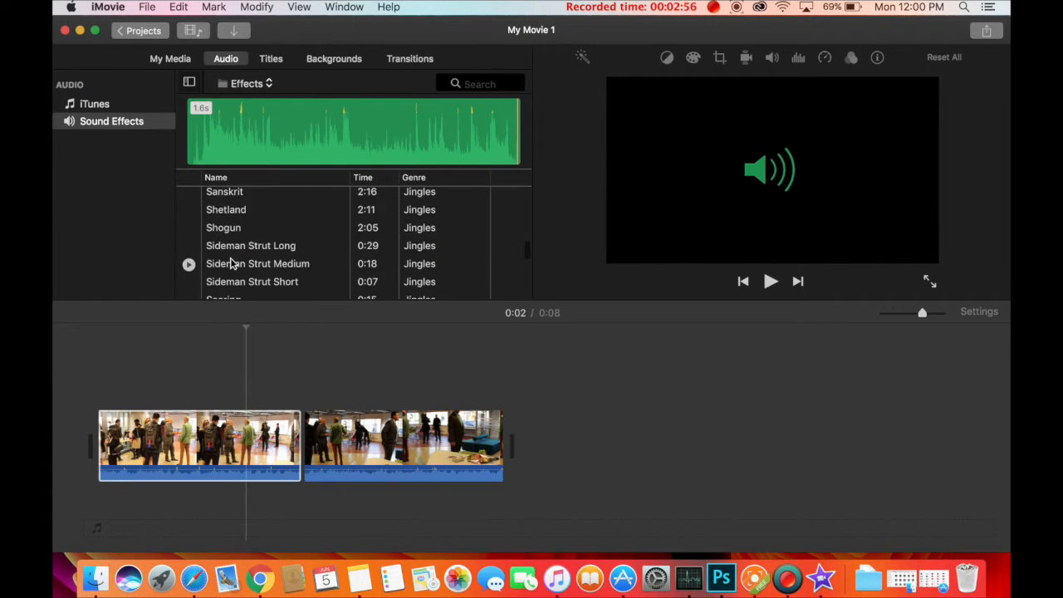
scroll(197, 281, "down", 4)
scroll(197, 281, "down", 15)
scroll(197, 283, "down", 3)
left_click(190, 252)
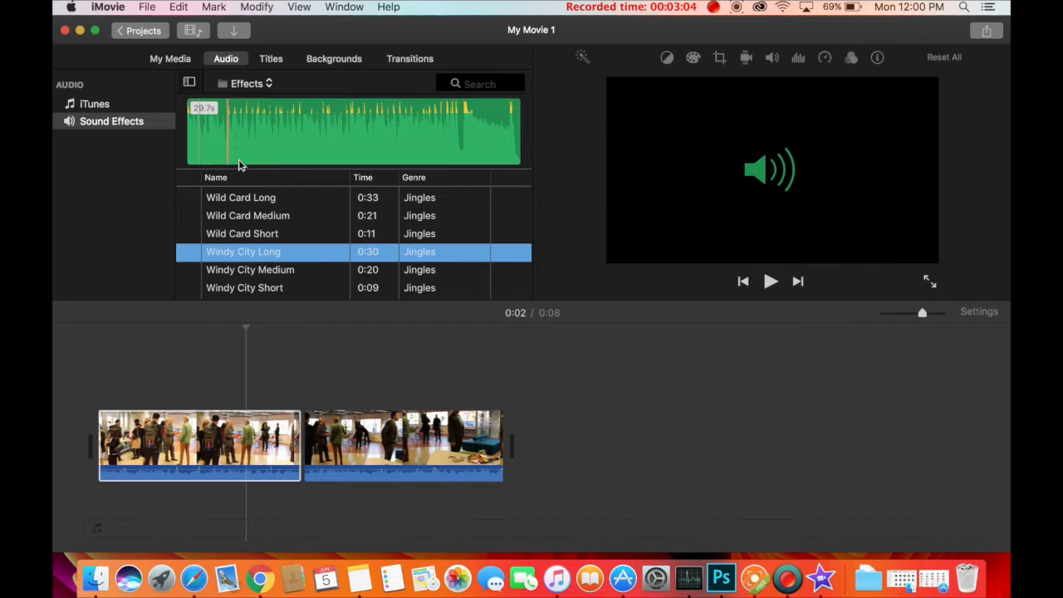
scroll(210, 266, "down", 4)
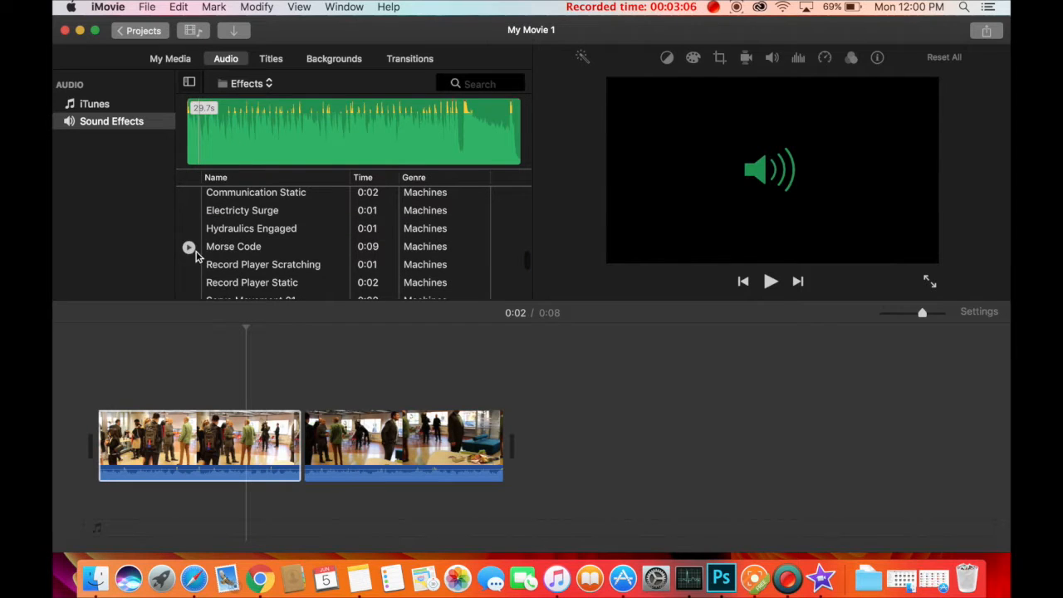
scroll(210, 266, "down", 12)
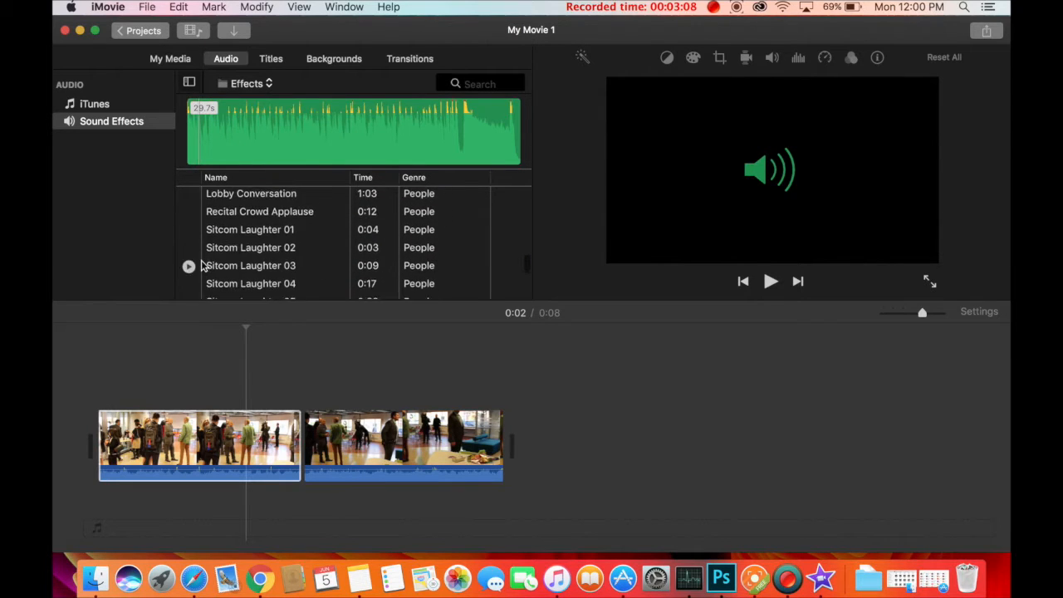
scroll(201, 264, "down", 15)
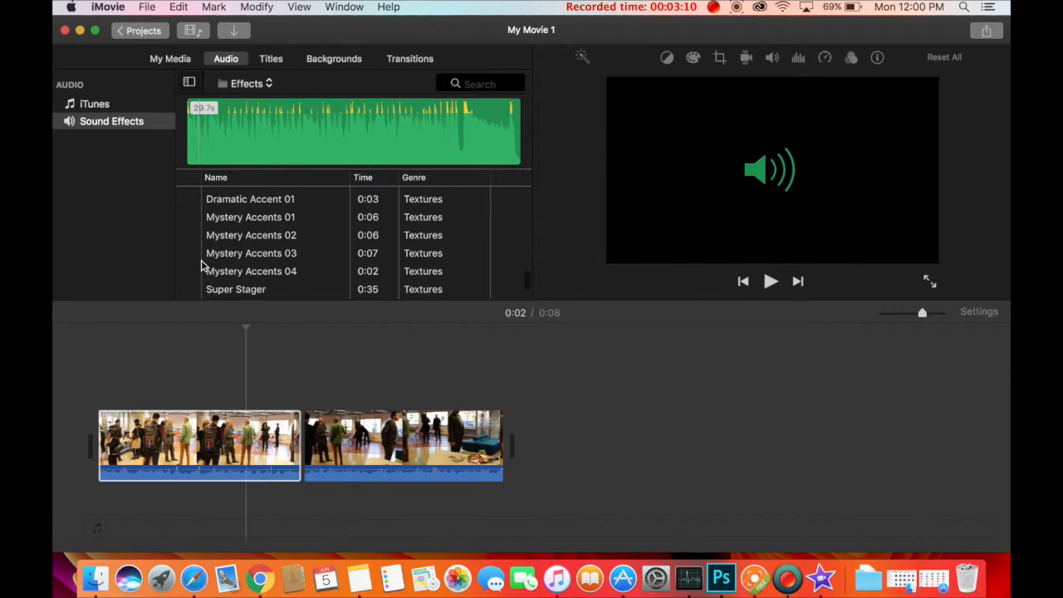
scroll(199, 243, "down", 6)
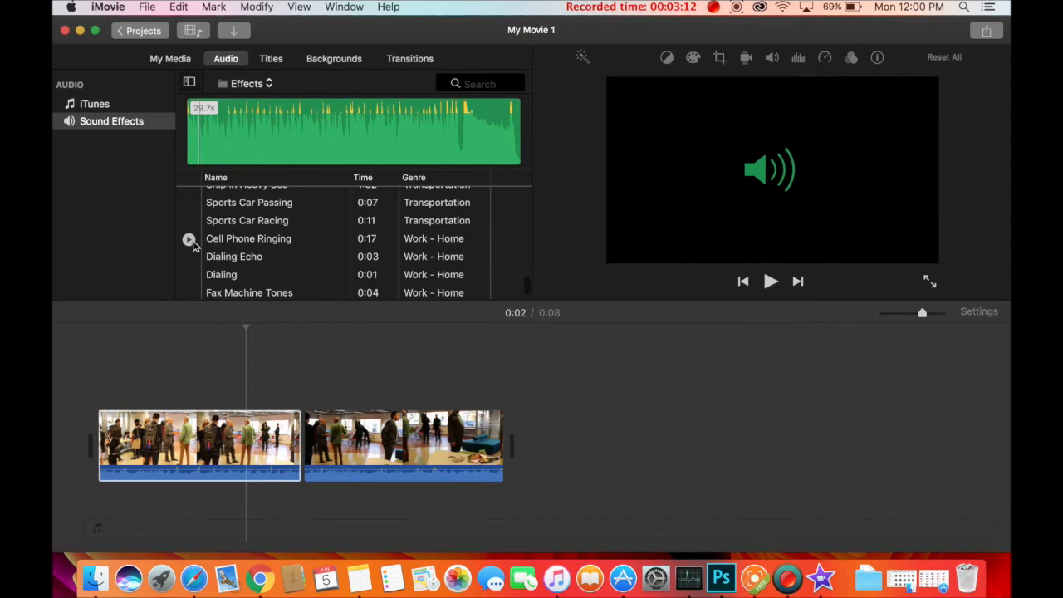
scroll(201, 252, "down", 10)
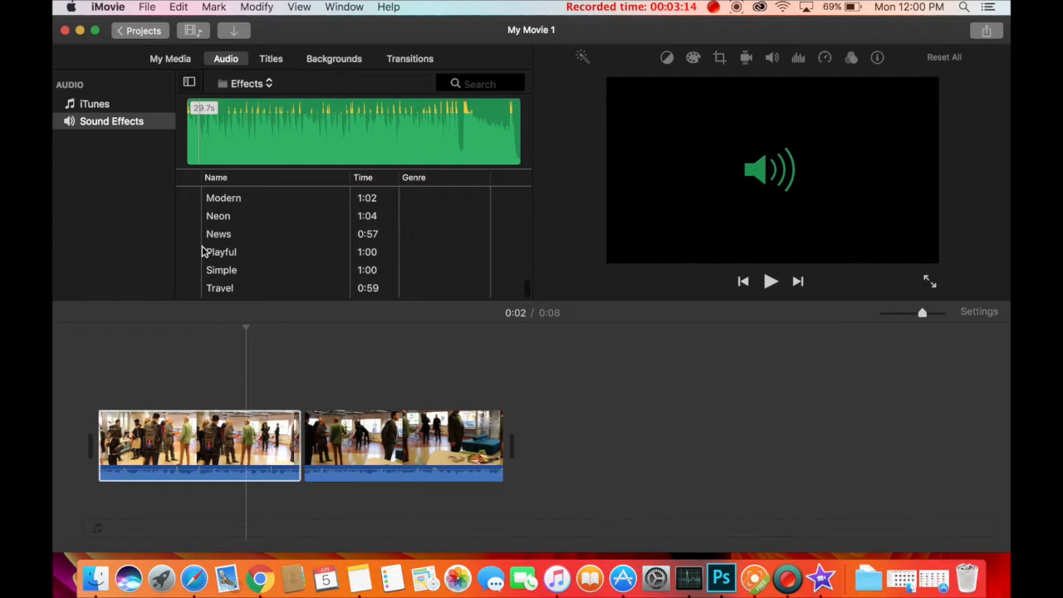
Step: Preview the Travel theme music, select a 10.7 s section near its start, add it beneath the video clips and play the movie
scroll(230, 252, "down", 3)
left_click(189, 289)
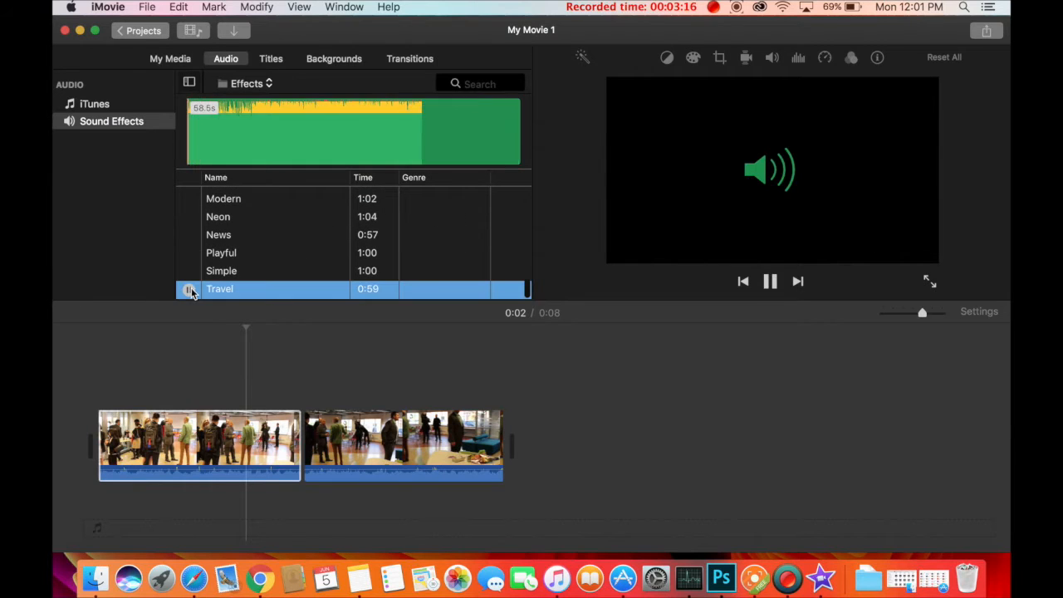
key("space")
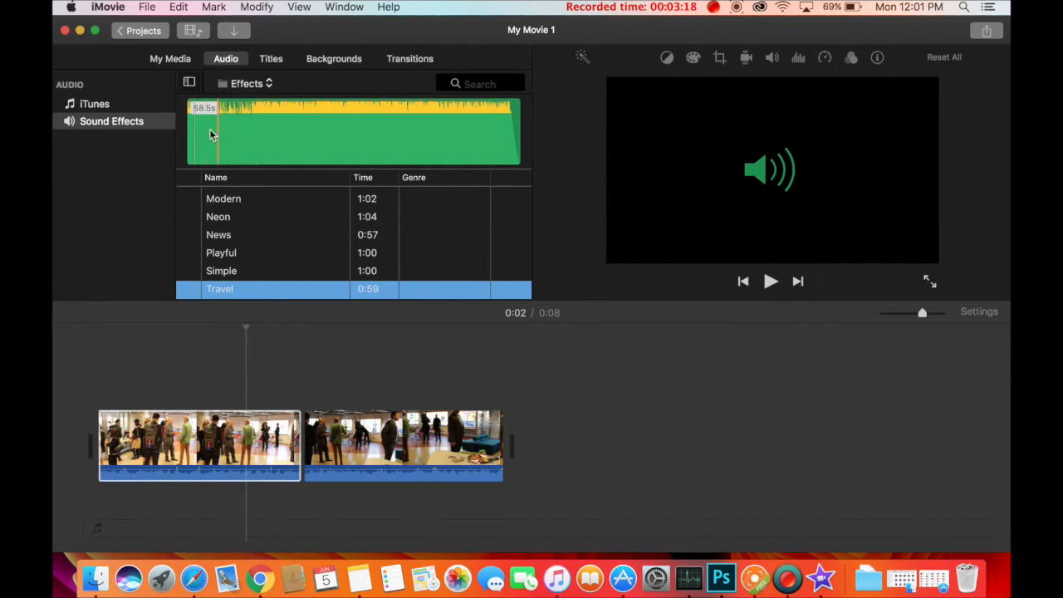
left_click_drag(213, 128, 262, 128)
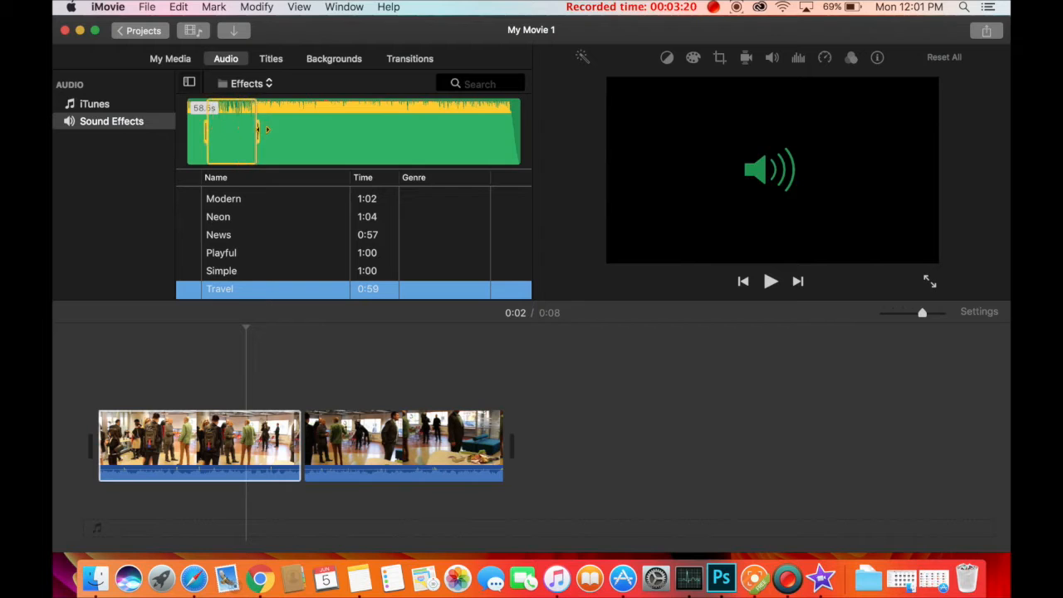
left_click_drag(214, 224, 94, 517)
key("space")
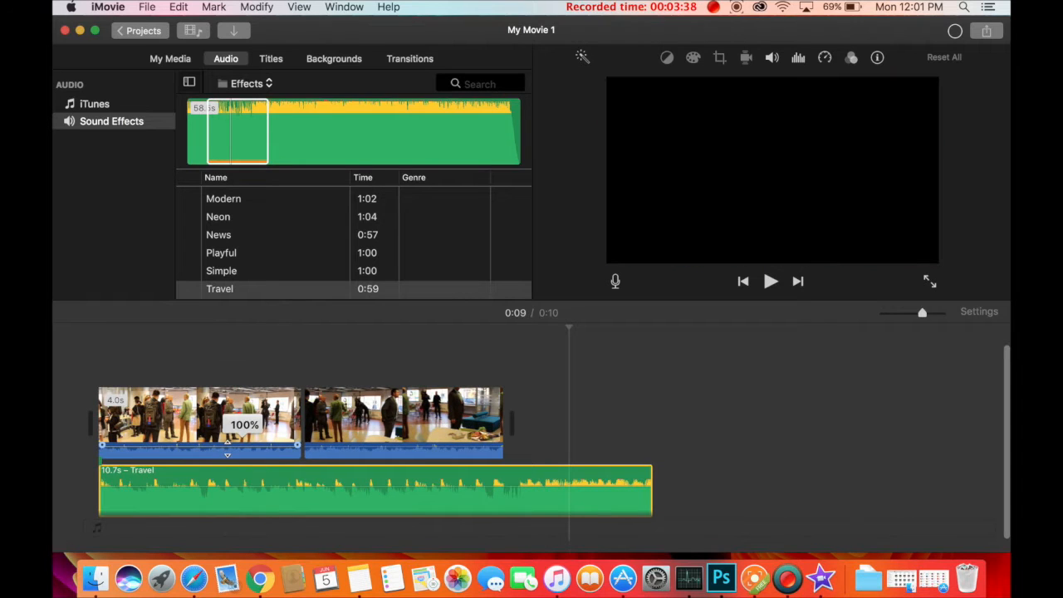
Step: Silence the audio of both video clips on the timeline
left_click_drag(227, 449, 227, 450)
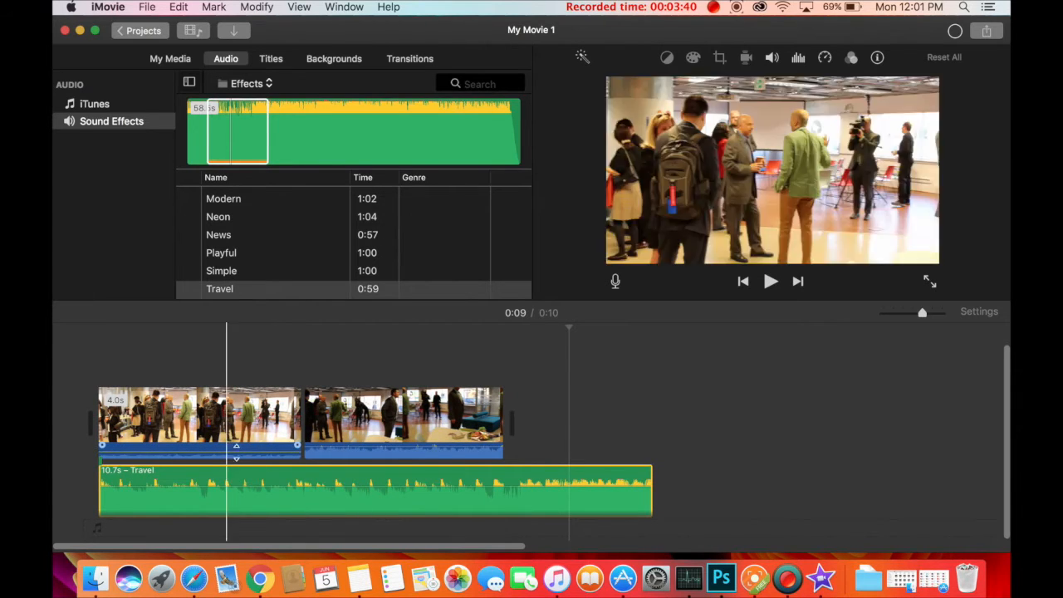
left_click_drag(349, 448, 347, 465)
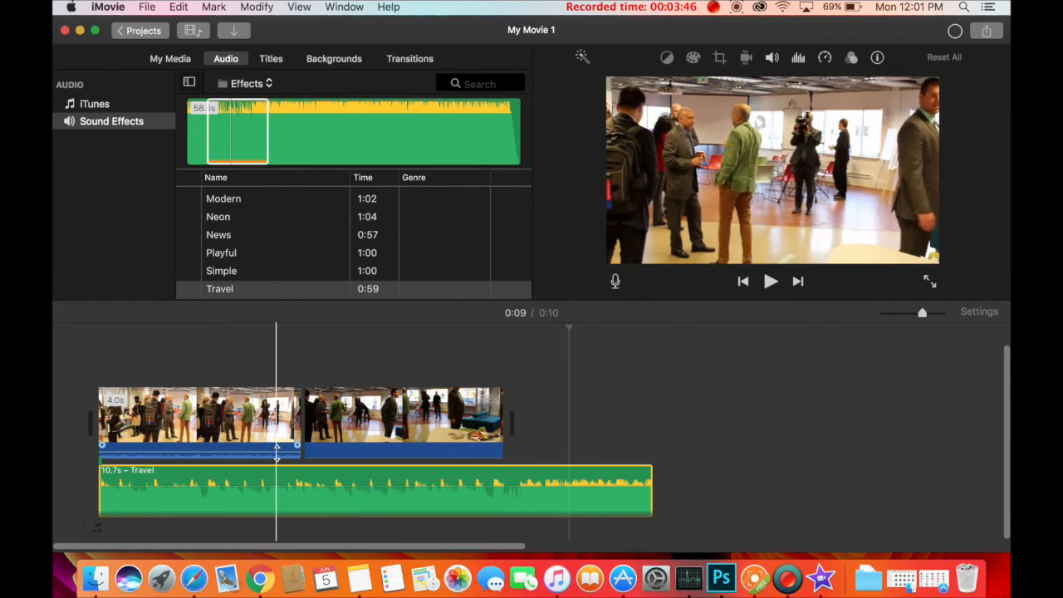
Step: Lower the Travel track's volume slightly and split the track at about 3.9 s
mouse_move(234, 483)
left_mouse_down()
mouse_move(234, 505)
mouse_move(232, 484)
left_mouse_up()
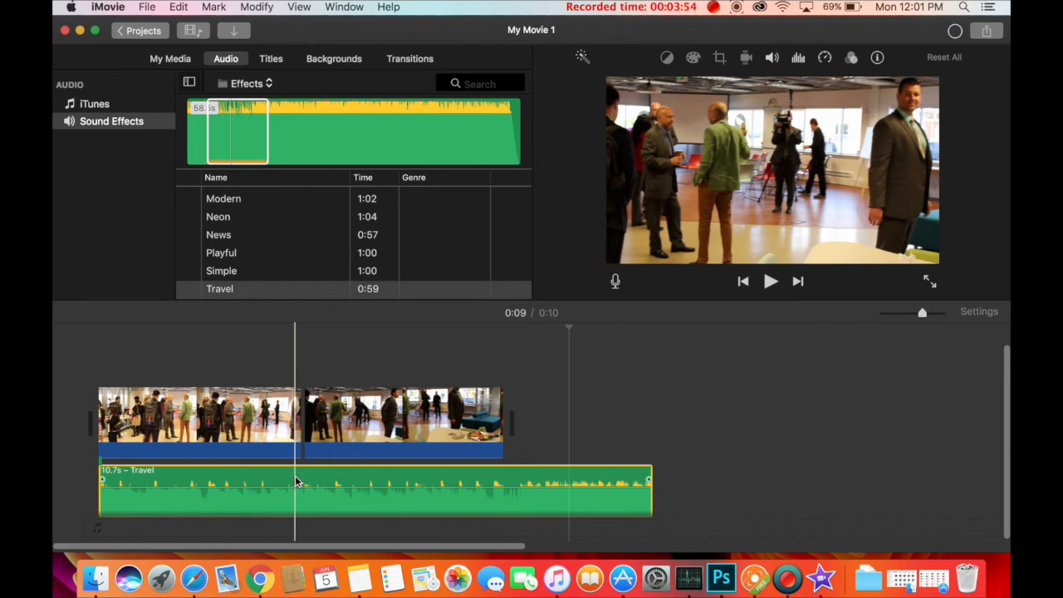
key("super+b")
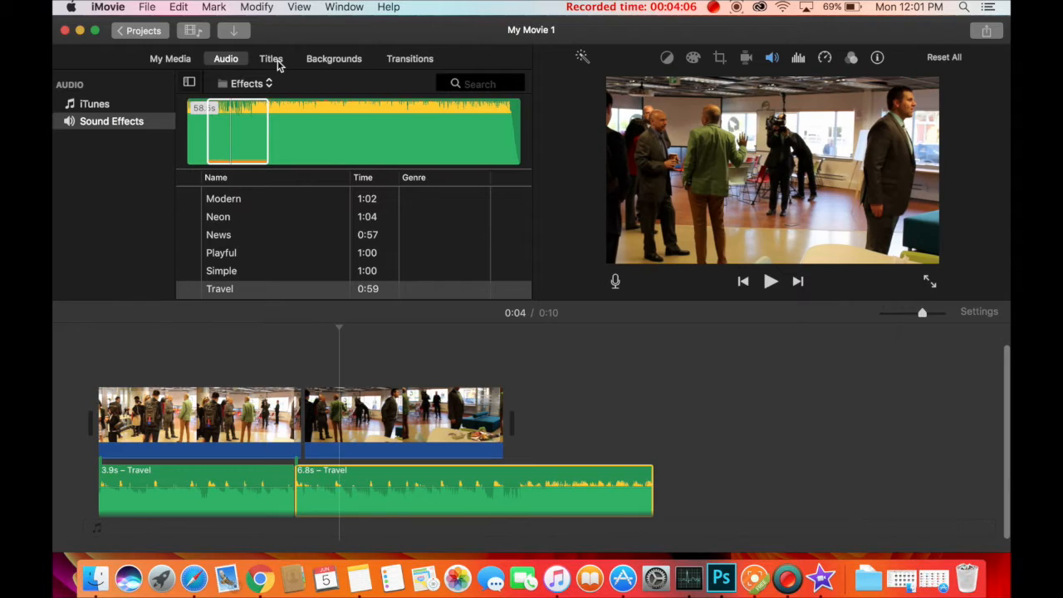
Step: Add the Expand Lower Third title above the first video clip and select it for editing
left_click(272, 59)
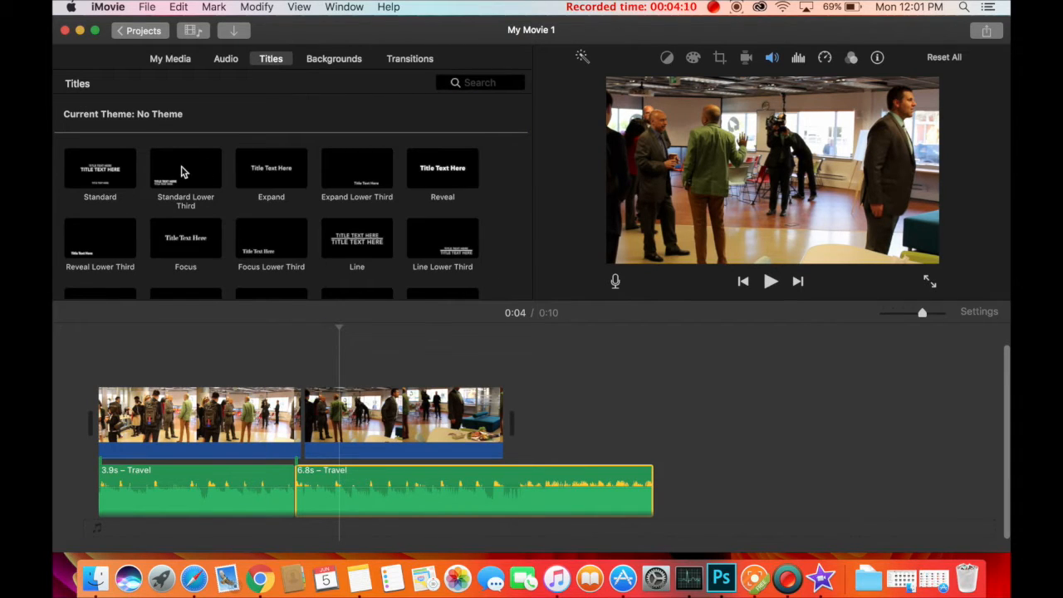
left_click(189, 182)
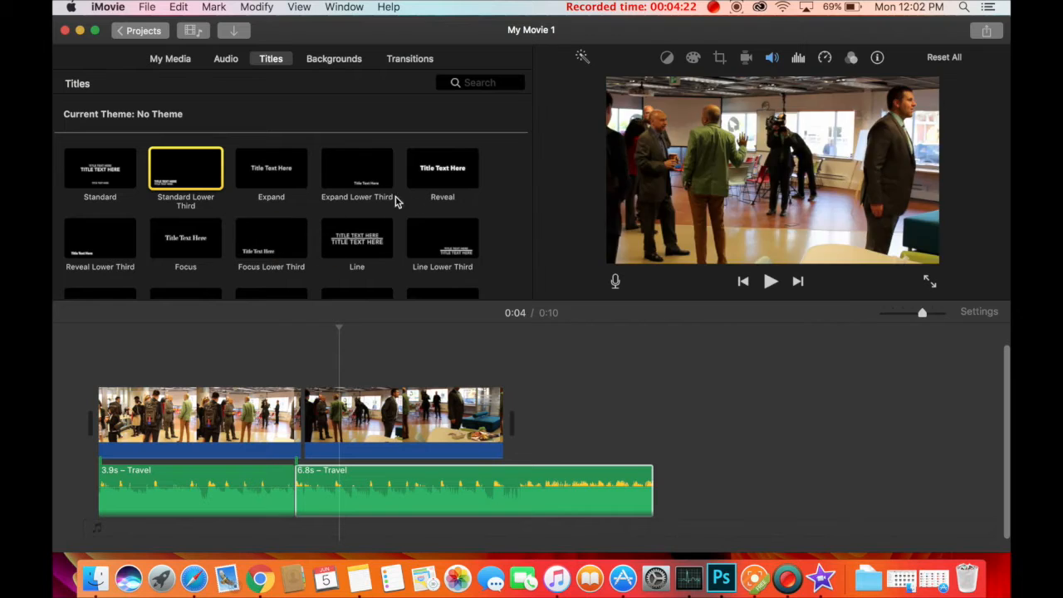
left_click(351, 168)
left_click_drag(351, 169, 101, 376)
left_click(164, 376)
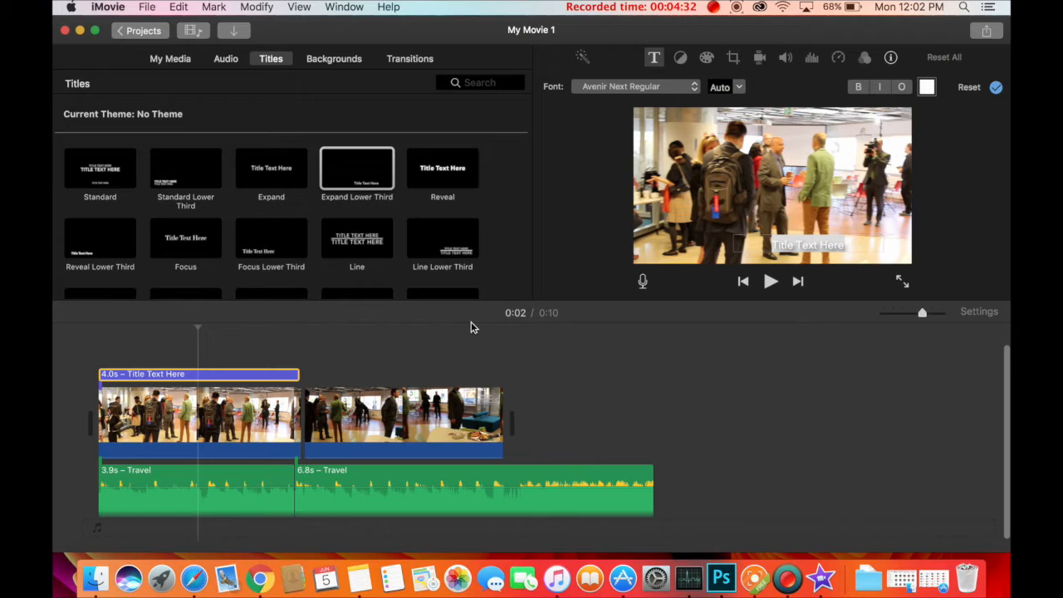
Step: Replace the title's placeholder text with "This is an Example" and set its font to Chalkduster
left_click(814, 249)
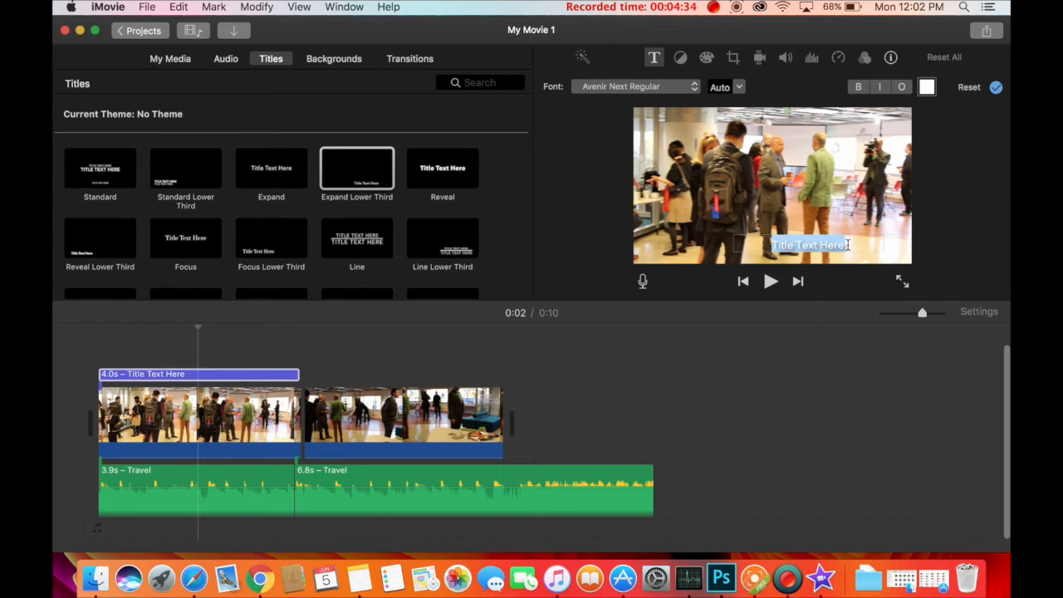
type("This is an Example")
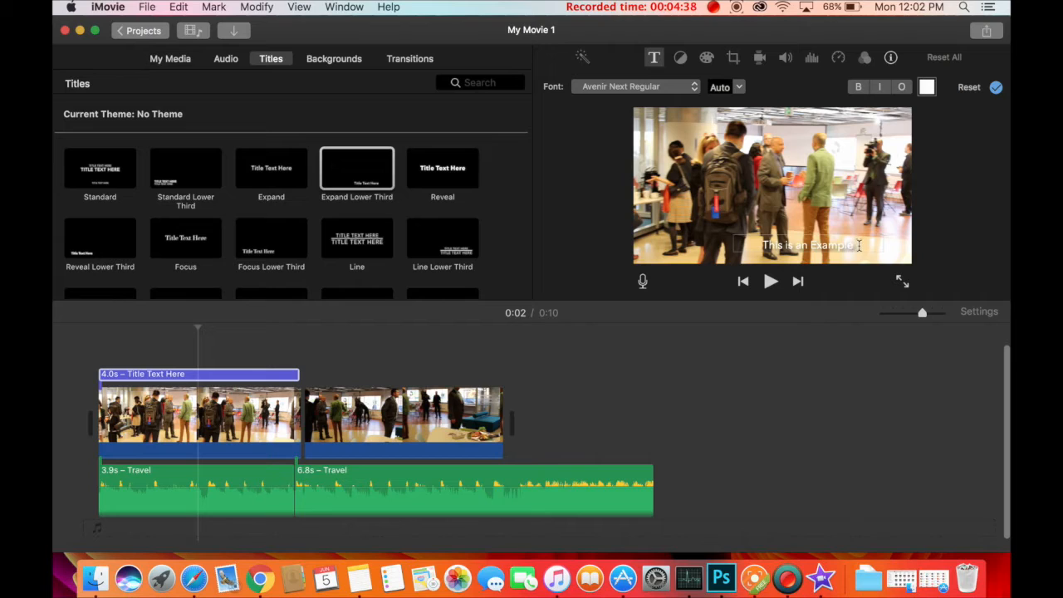
left_click_drag(859, 245, 764, 244)
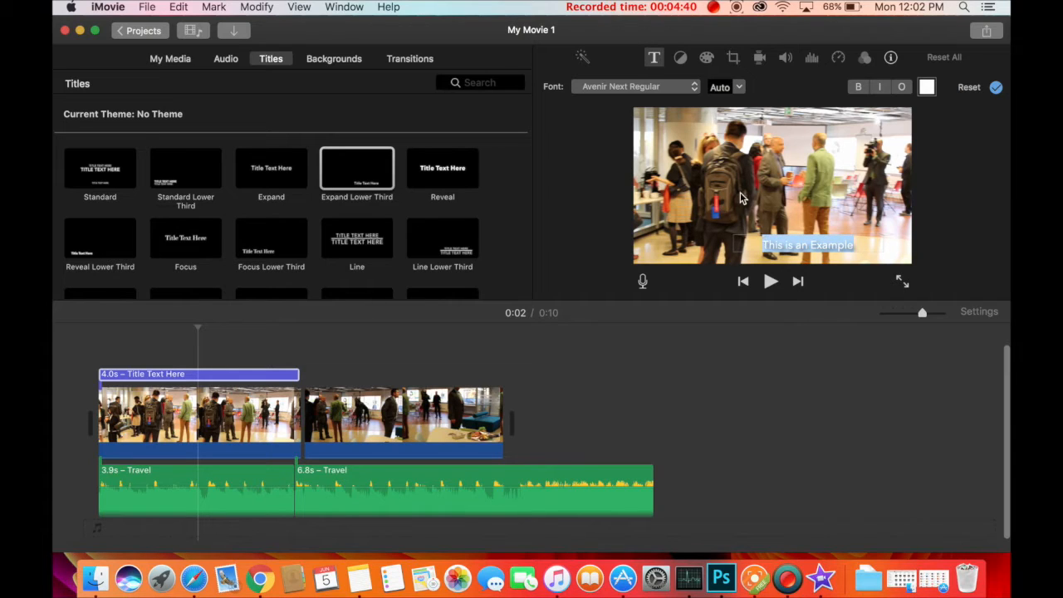
left_click(649, 90)
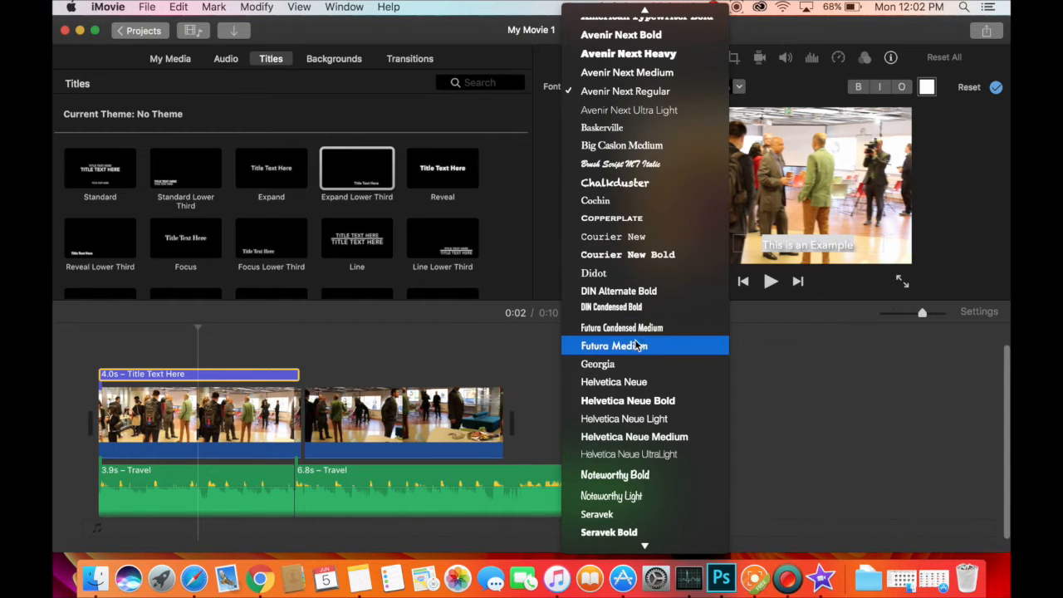
left_click(615, 184)
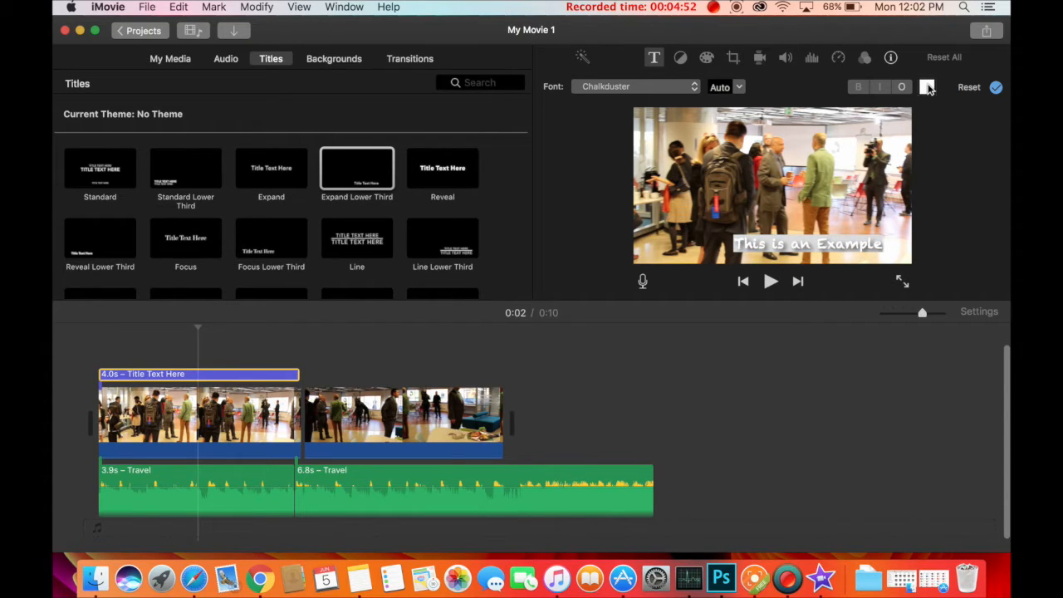
Step: Try magenta for the title text, settle on a light red, and close the Colors window
left_click(927, 87)
left_click_drag(393, 329, 393, 349)
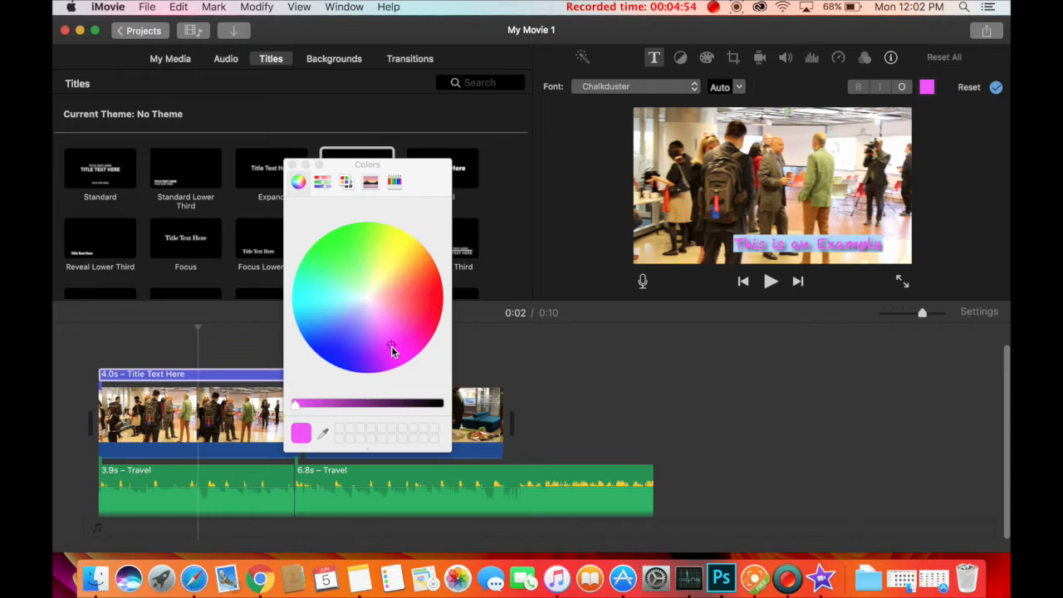
mouse_move(418, 309)
left_mouse_down()
mouse_move(390, 274)
mouse_move(297, 291)
mouse_move(333, 338)
mouse_move(389, 320)
mouse_move(356, 266)
mouse_move(315, 314)
mouse_move(416, 327)
mouse_move(414, 294)
left_mouse_up()
left_click(951, 198)
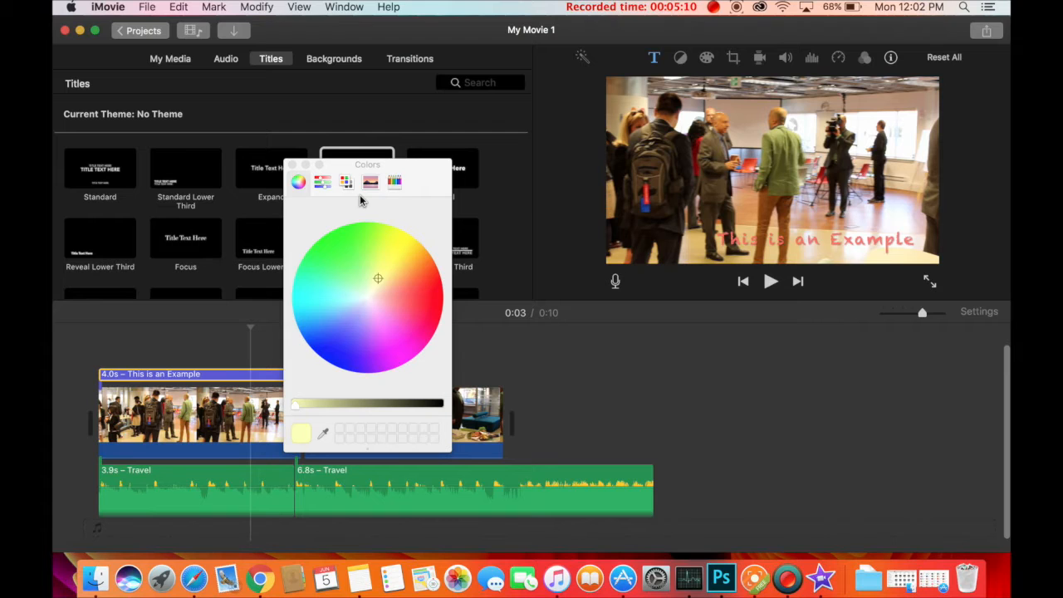
left_click(292, 165)
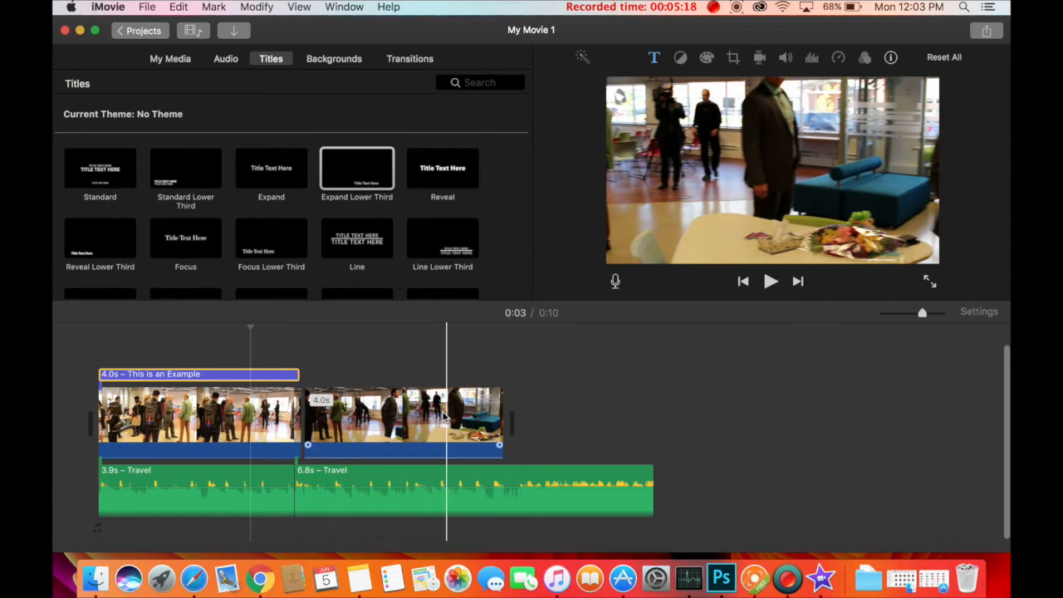
Step: Extend the end of the title over the second video clip to a length of 6.5 s
left_click(217, 415)
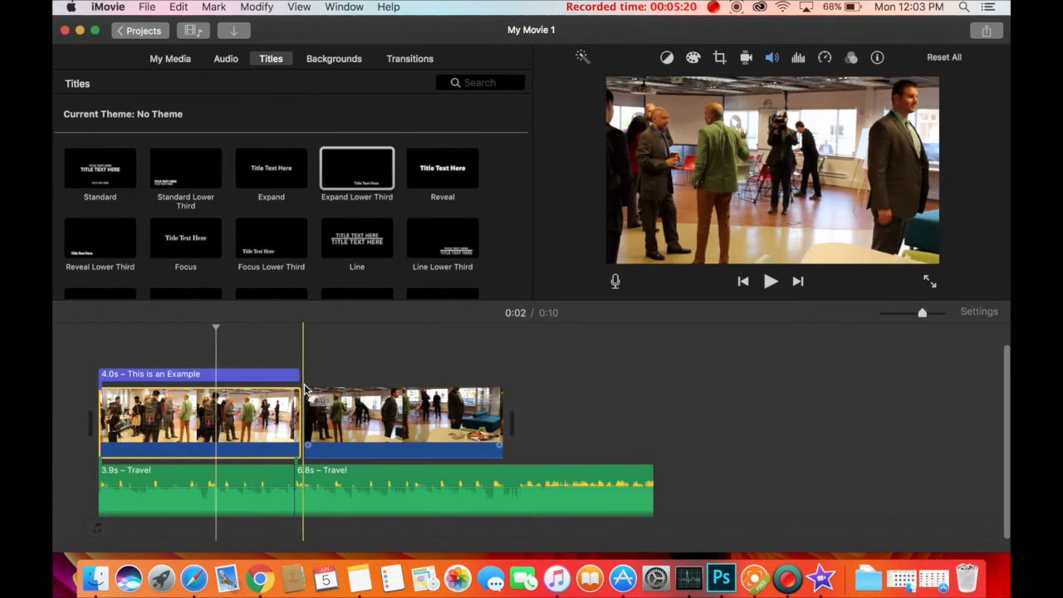
left_click_drag(300, 375, 430, 375)
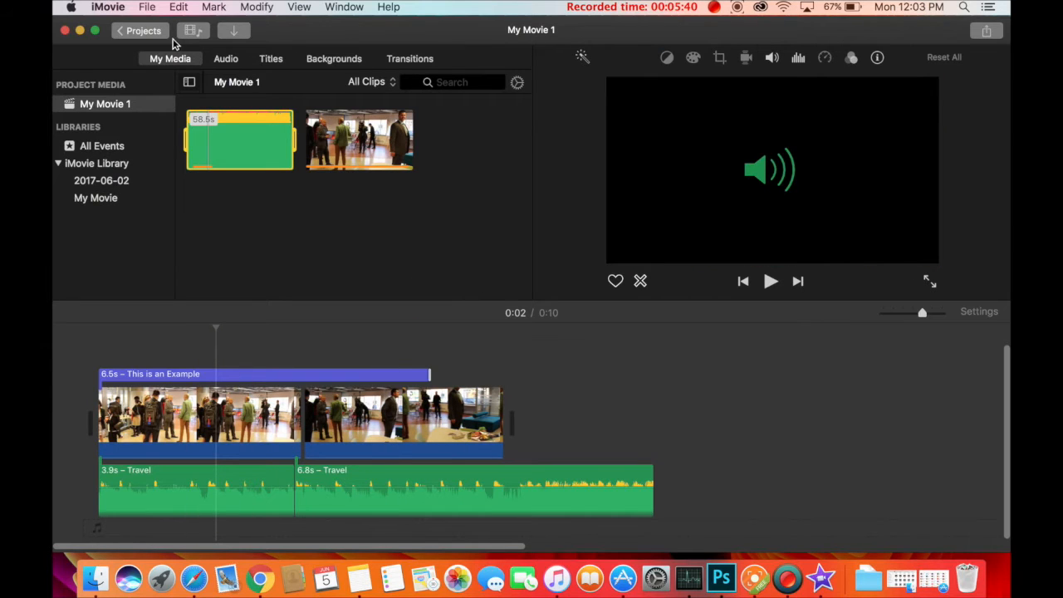
Step: Import the video 16.MOV from the videos folder of Planet Hatch Graduation into the project media
left_click(236, 32)
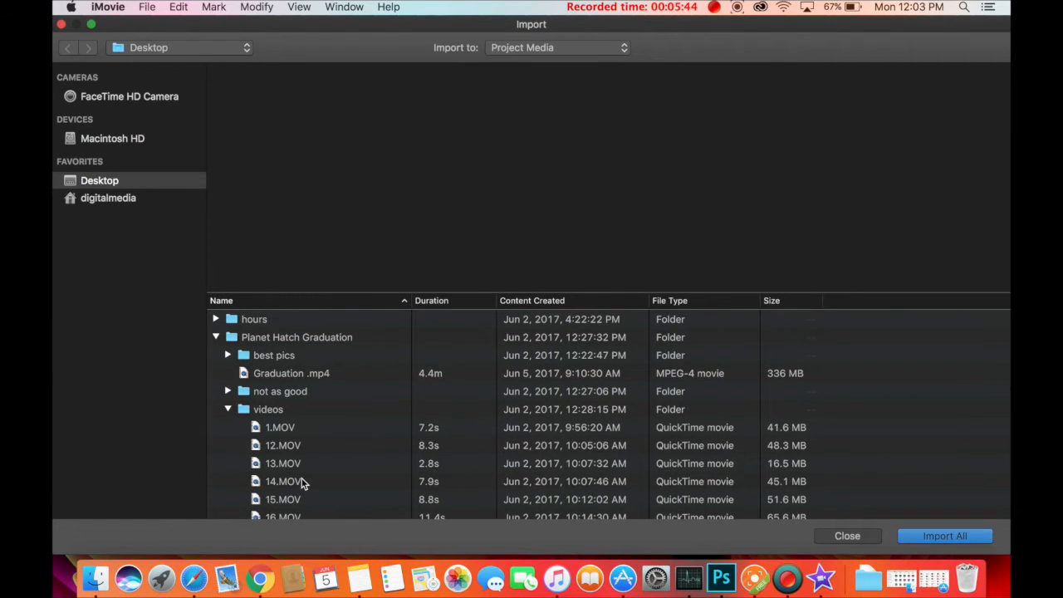
scroll(304, 484, "down", 3)
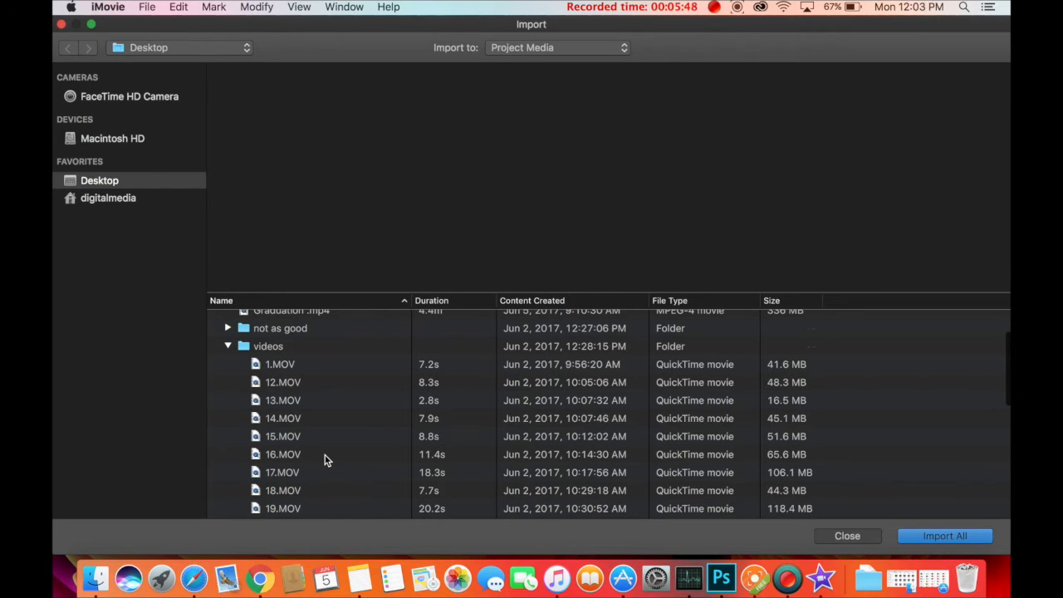
key("Escape")
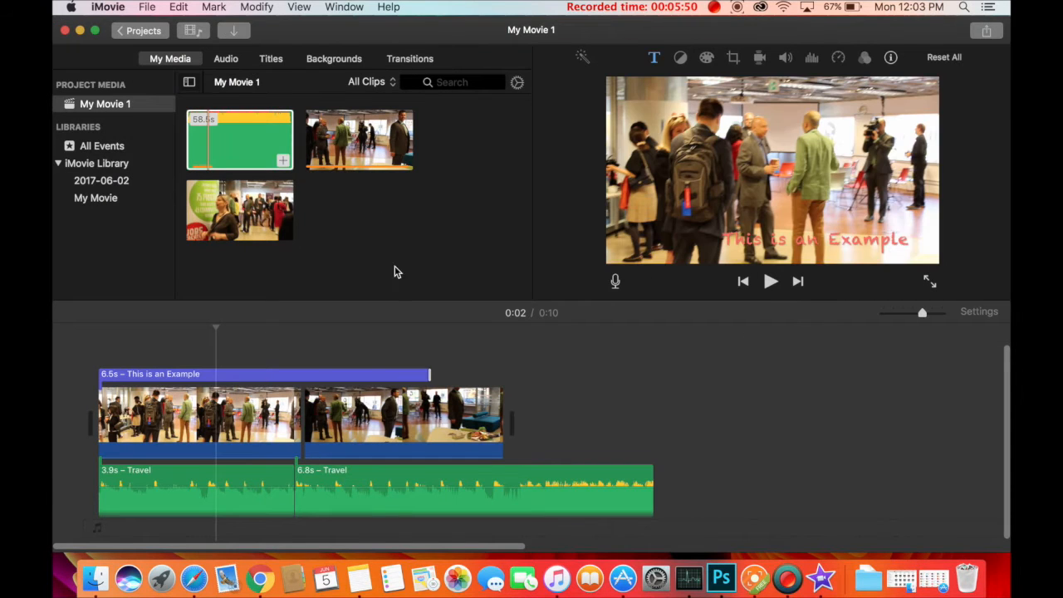
Step: Select the second half of the newly imported clip and add it to the end of the timeline
left_click(220, 224)
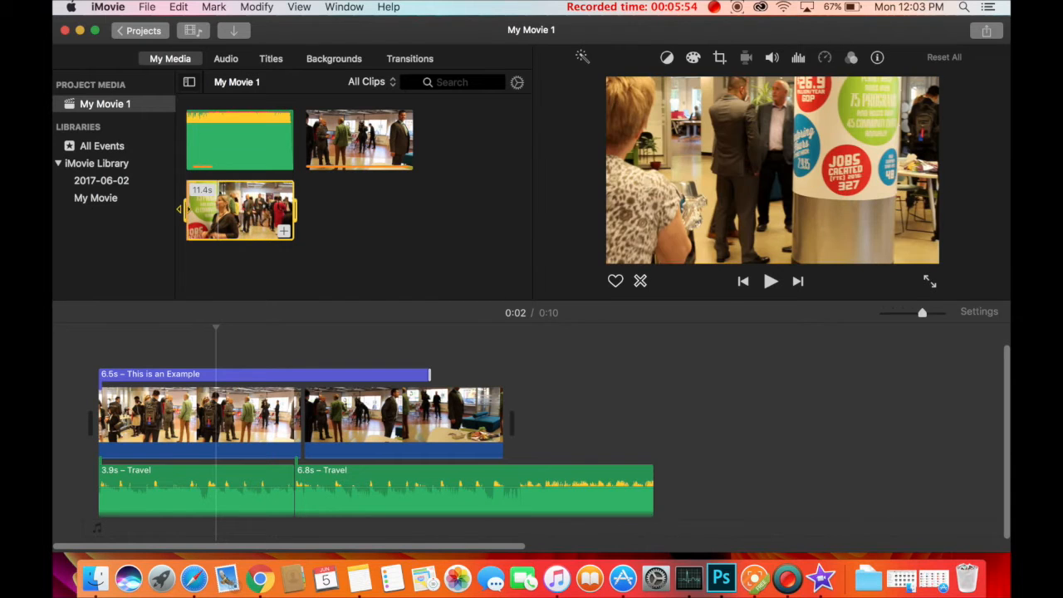
left_click_drag(191, 215, 521, 423)
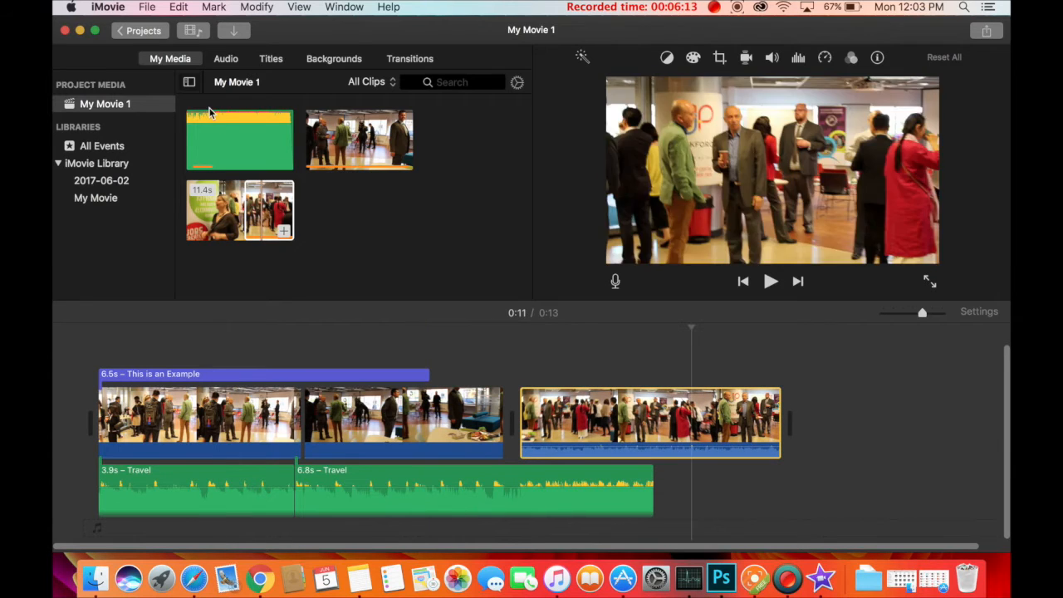
left_click(209, 108)
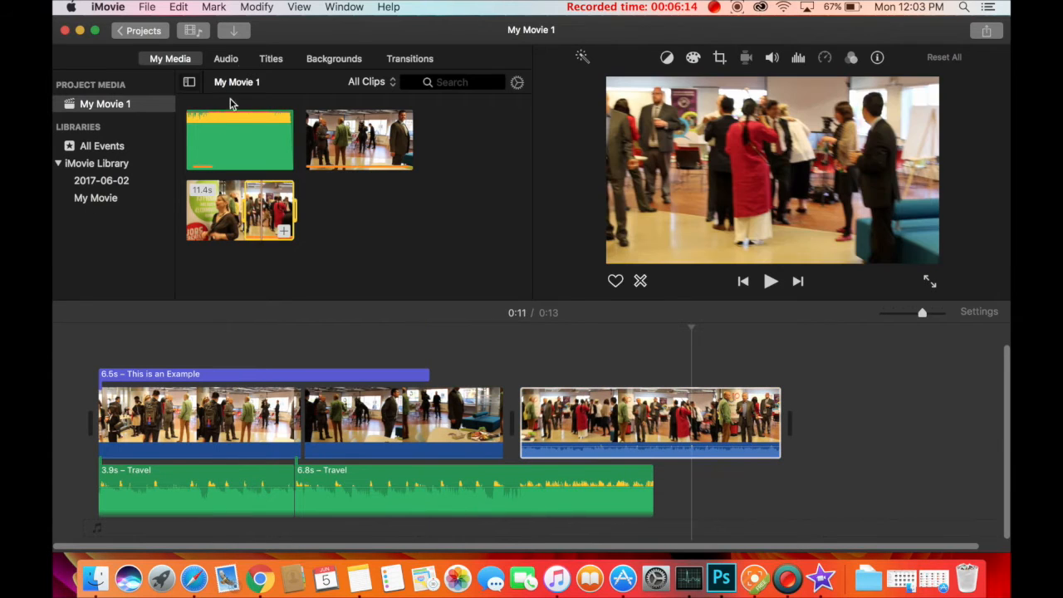
Step: Look over the maps and backgrounds, and place a Doorway transition between the second and third video clips
left_click(318, 64)
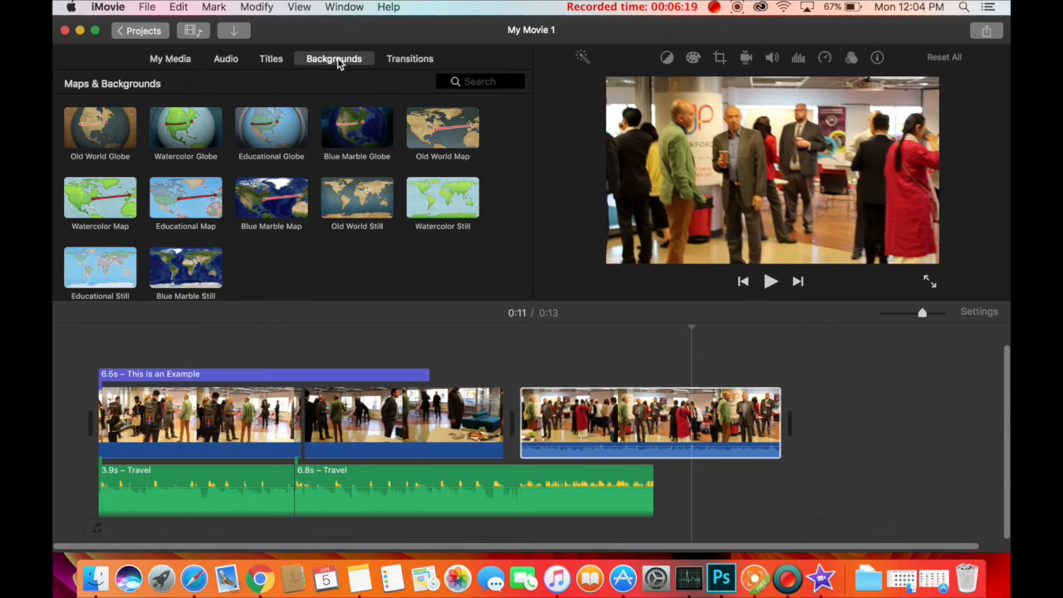
left_click(407, 60)
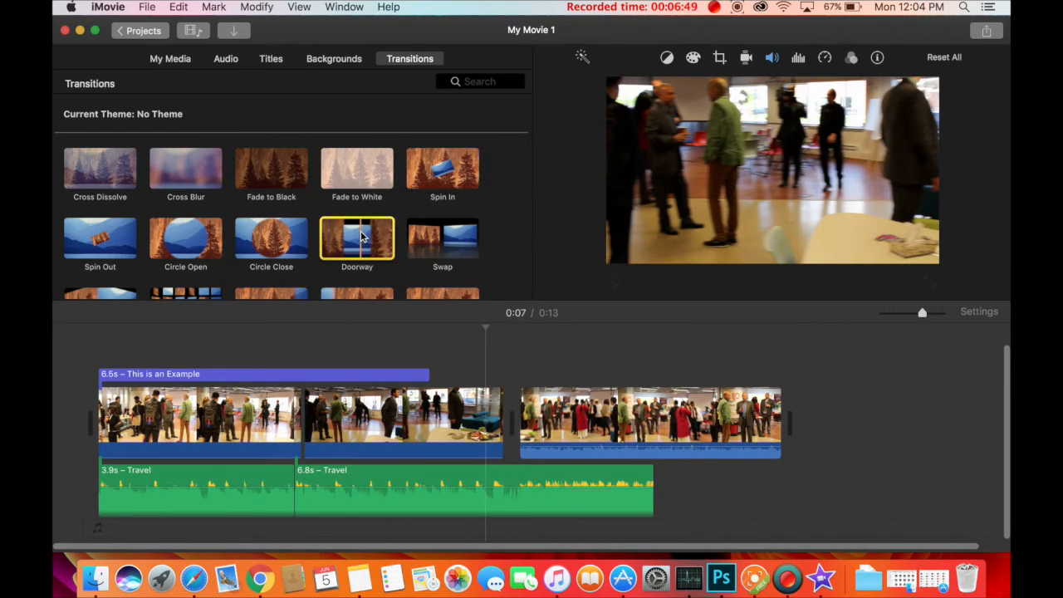
left_click_drag(349, 237, 493, 428)
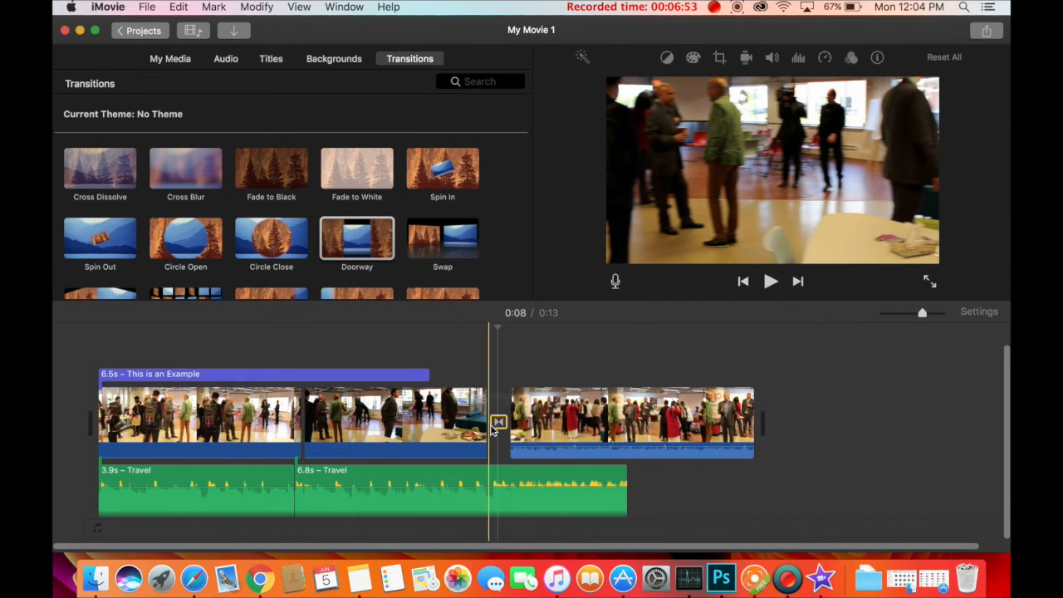
Step: Play back the Doorway transition into the third clip and look through the other available transitions
key("space")
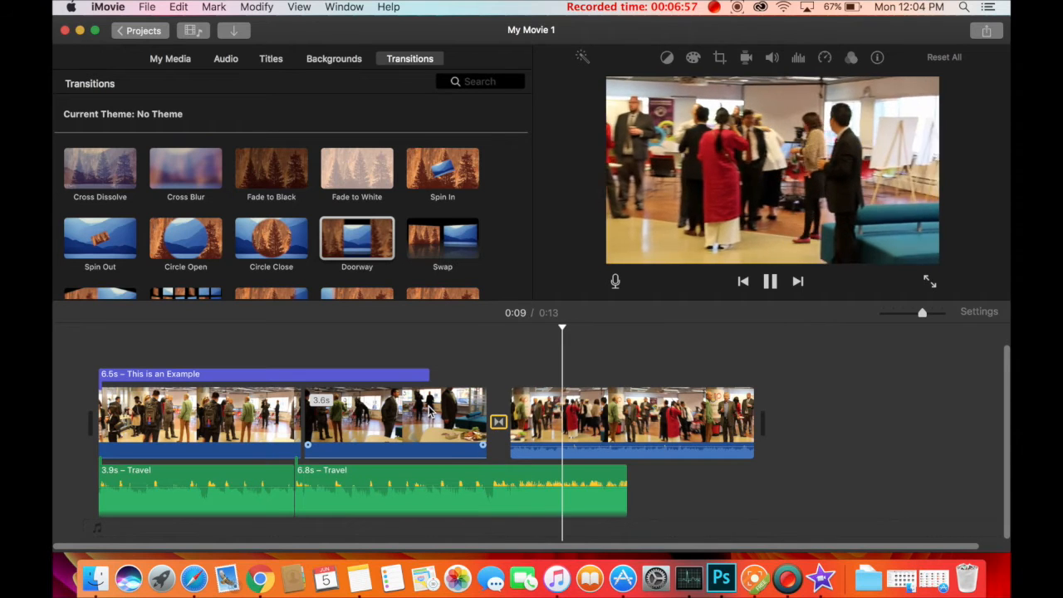
left_click(457, 378)
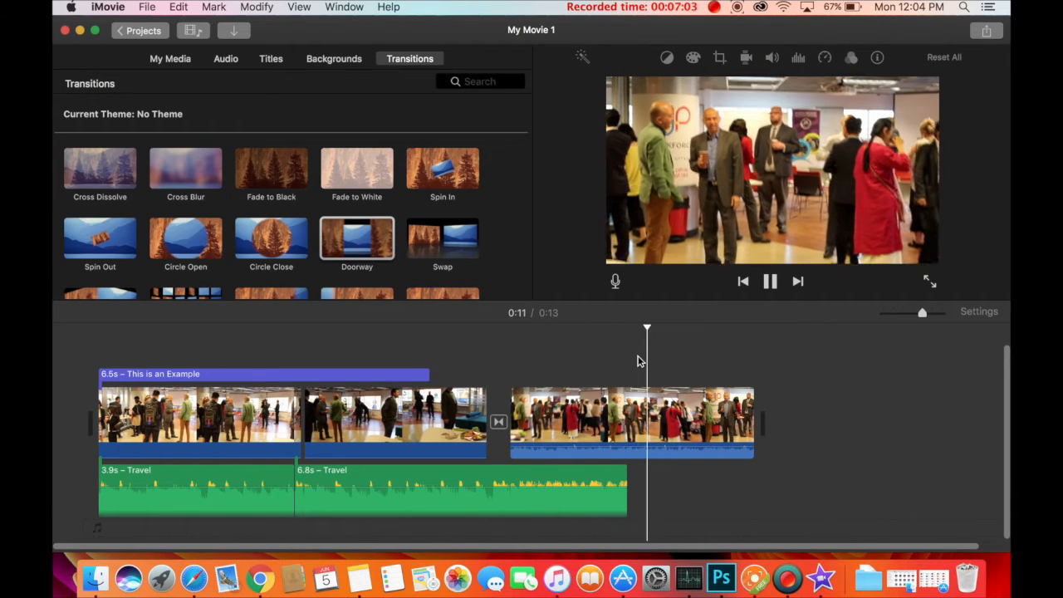
key("space")
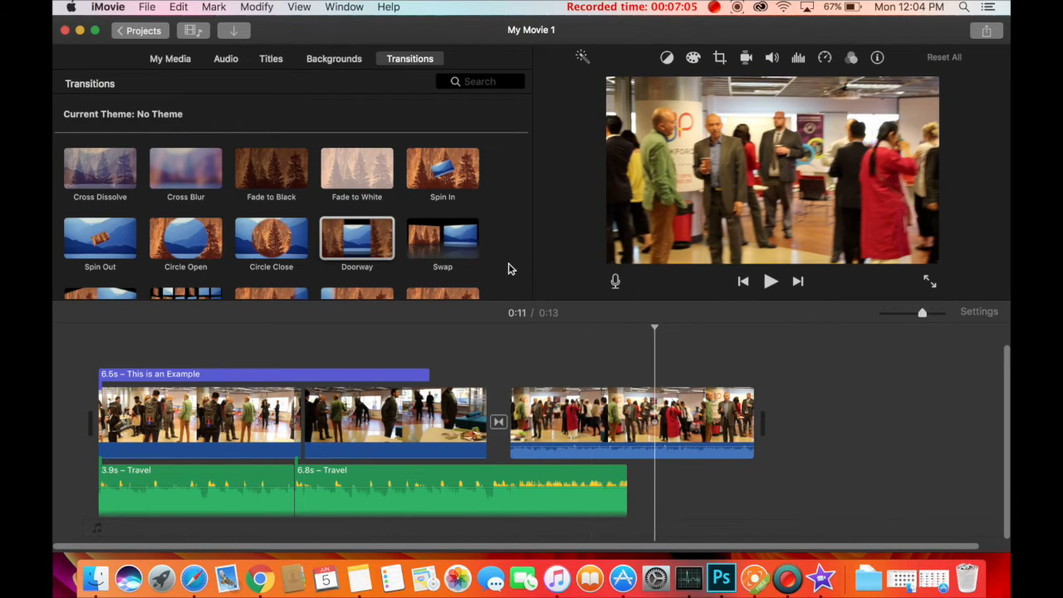
scroll(373, 212, "down", 6)
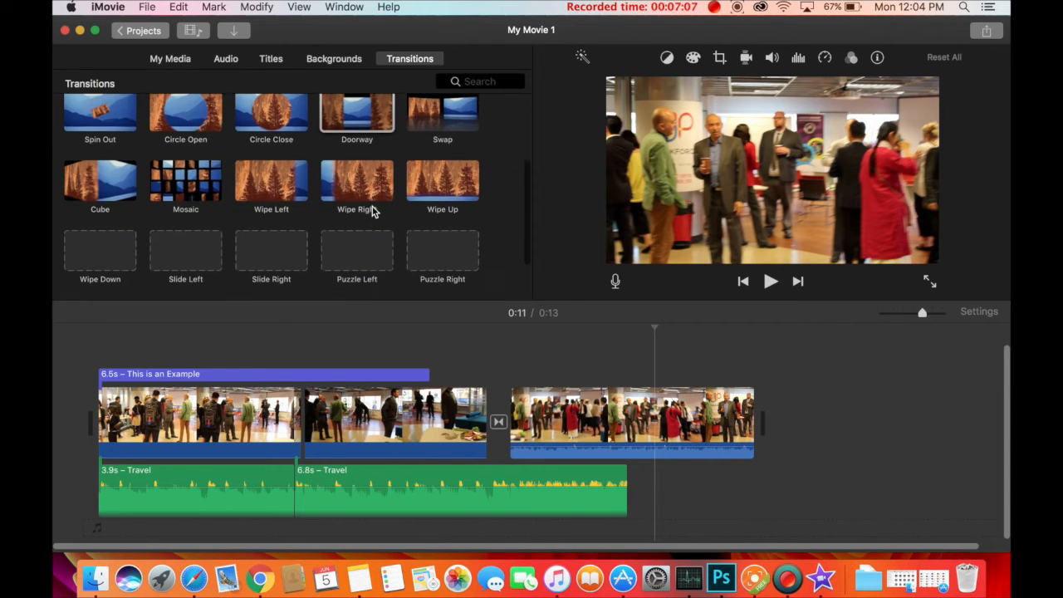
scroll(372, 212, "up", 6)
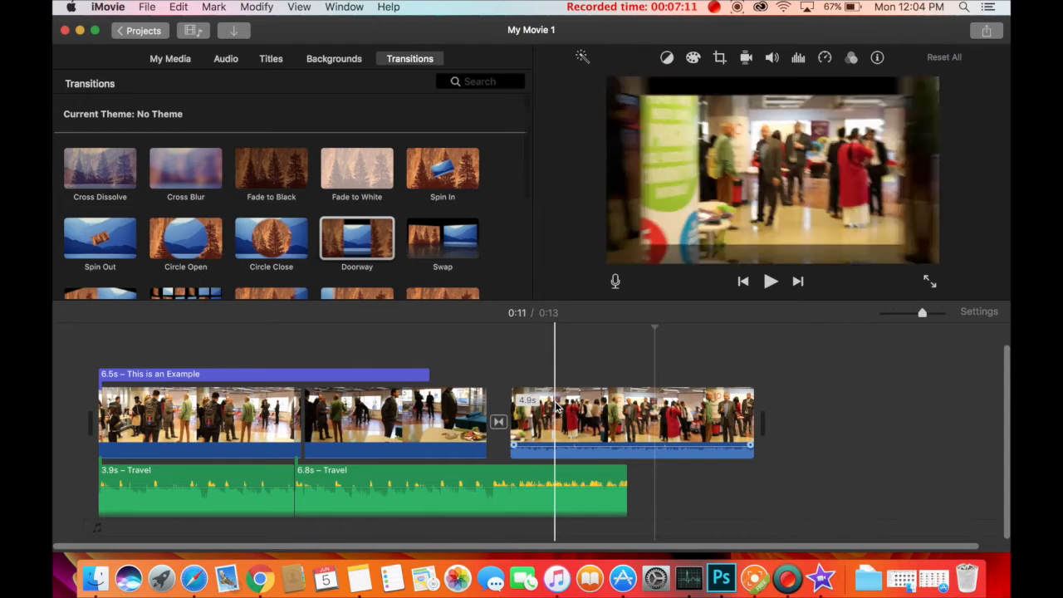
Step: Apply automatic color balance to the third video clip, and look at Match Color without applying it
left_click(577, 419)
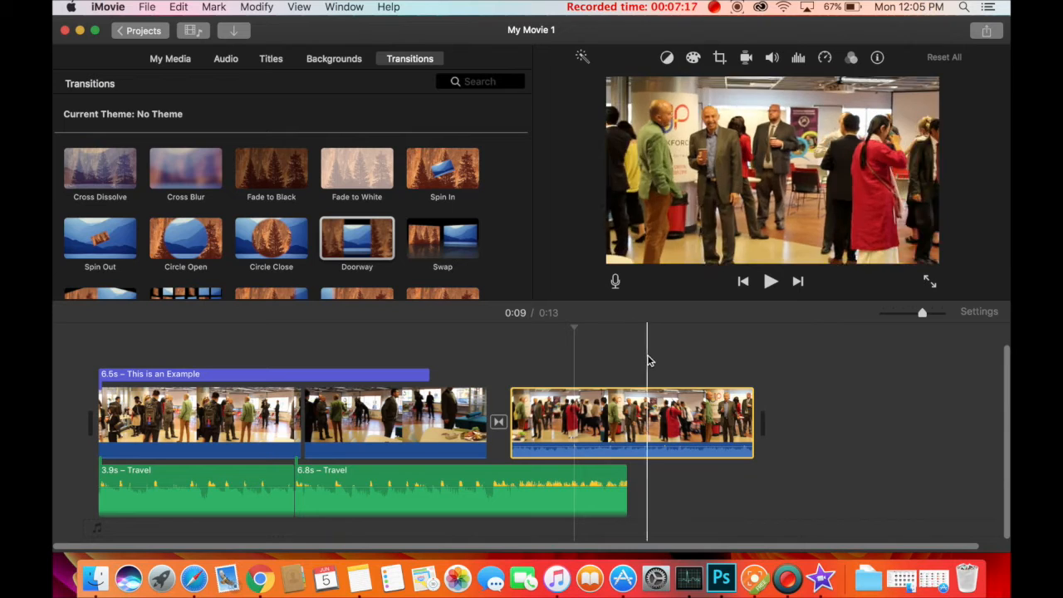
left_click(666, 58)
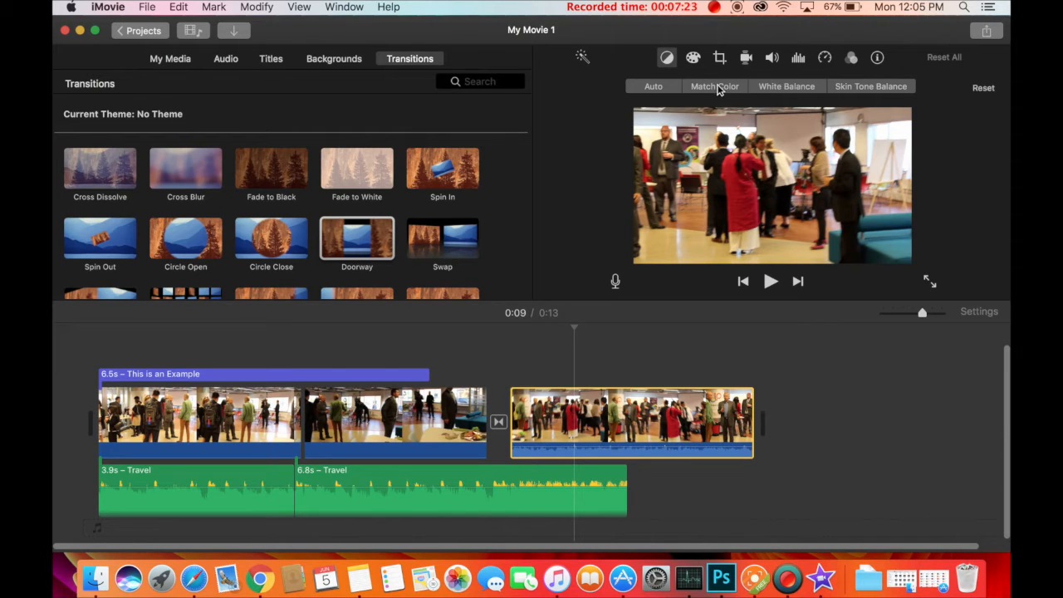
left_click(664, 87)
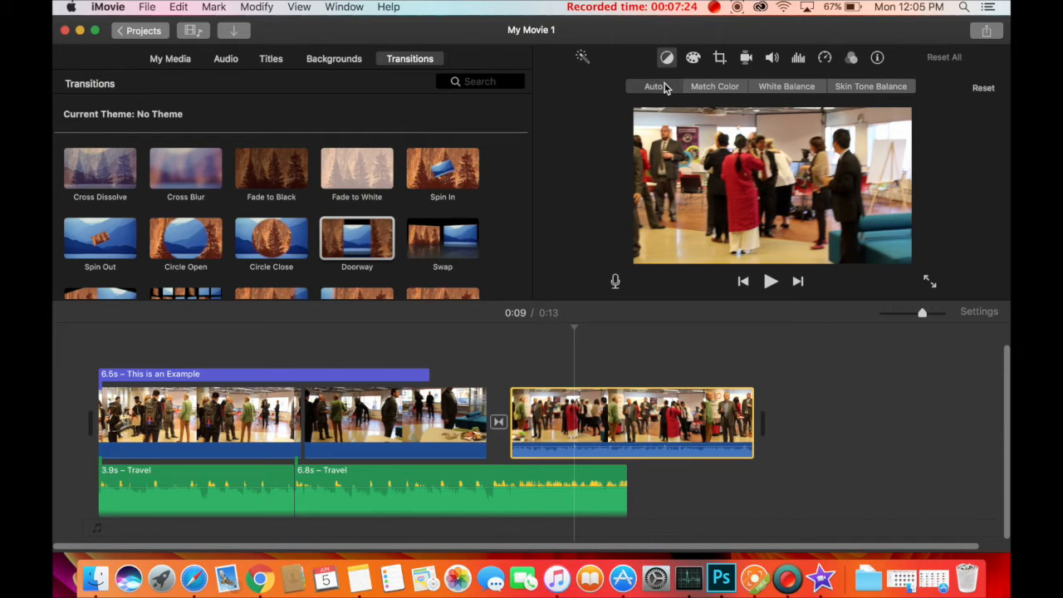
left_click(714, 88)
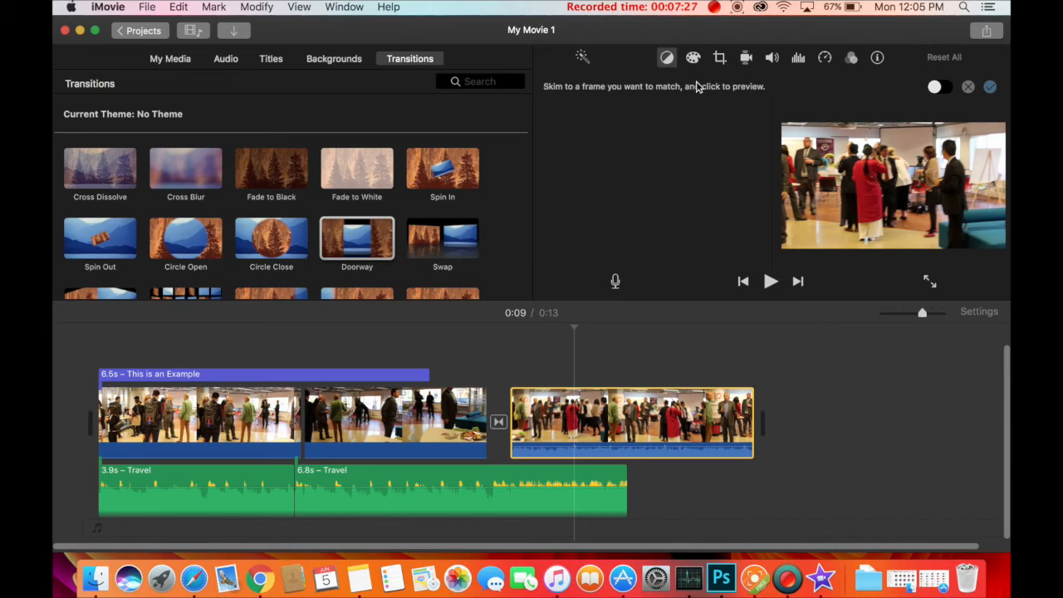
left_click(968, 87)
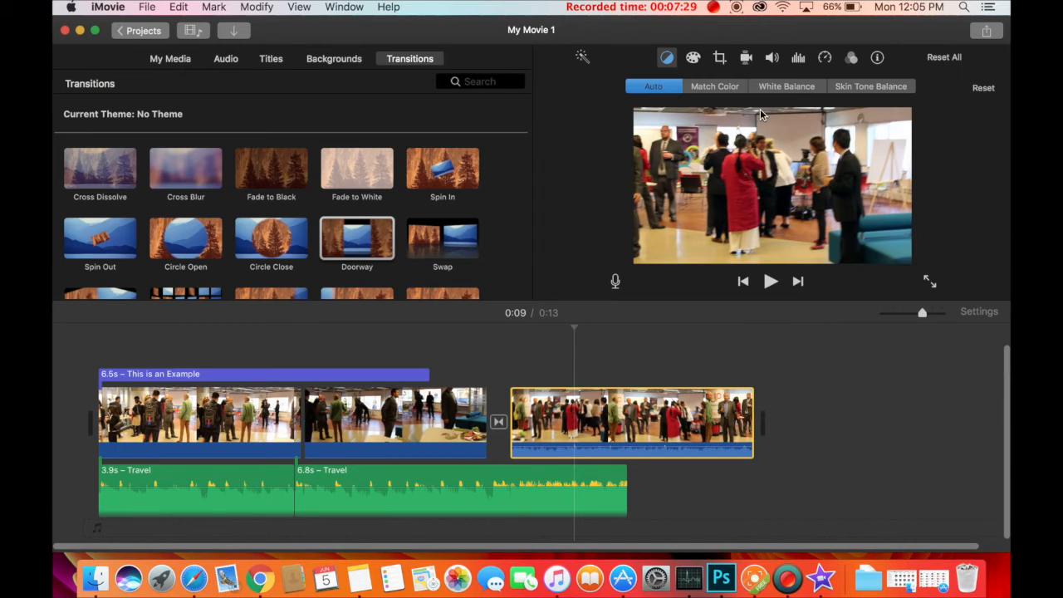
Step: Color-correct the third clip by raising its highlights and saturation slightly and adjusting its color temperature
left_click(693, 58)
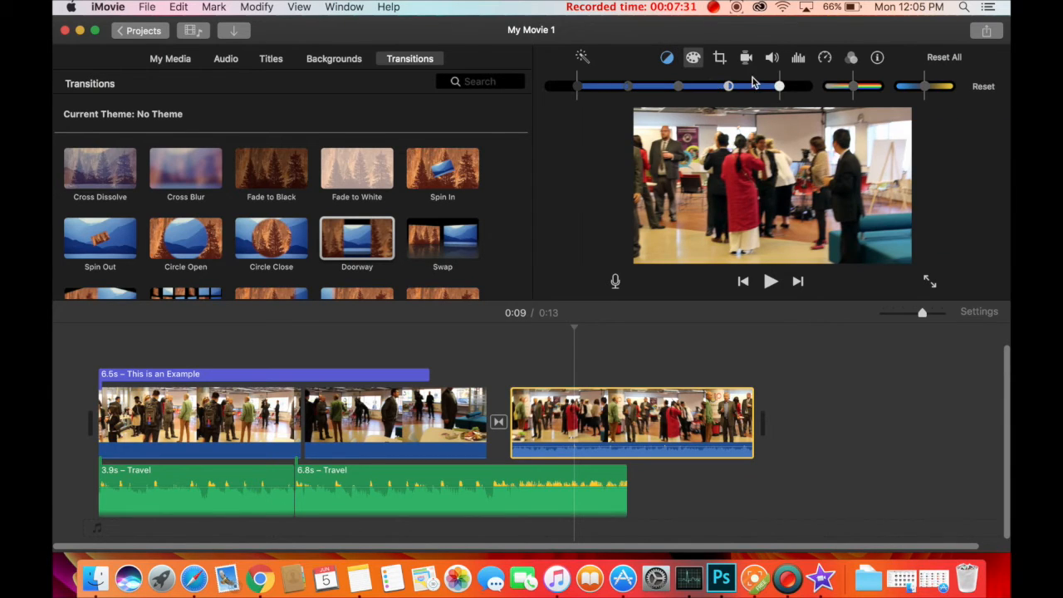
left_click_drag(781, 86, 858, 89)
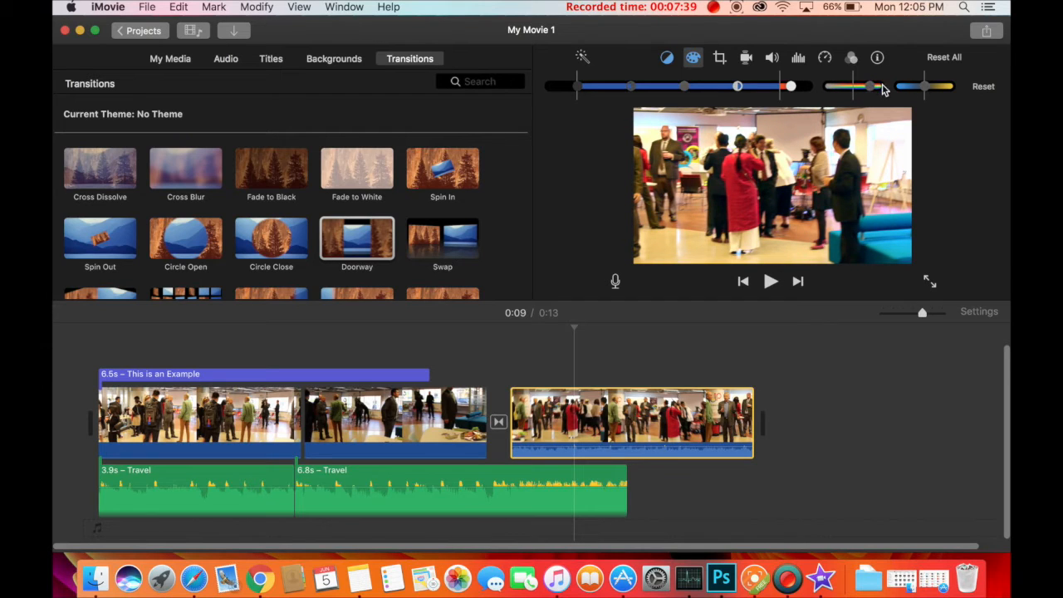
mouse_move(914, 90)
left_mouse_down()
mouse_move(895, 93)
mouse_move(932, 96)
left_mouse_up()
Step: Set the third clip's cropping style to Crop to Fill and split the clip at about 0:10
left_click(721, 58)
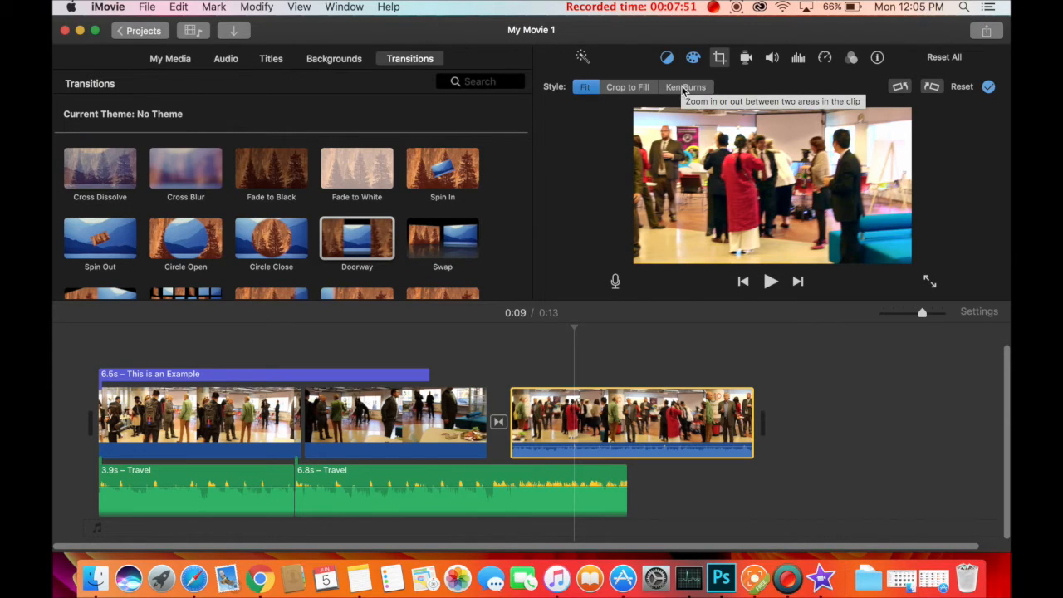
left_click(616, 89)
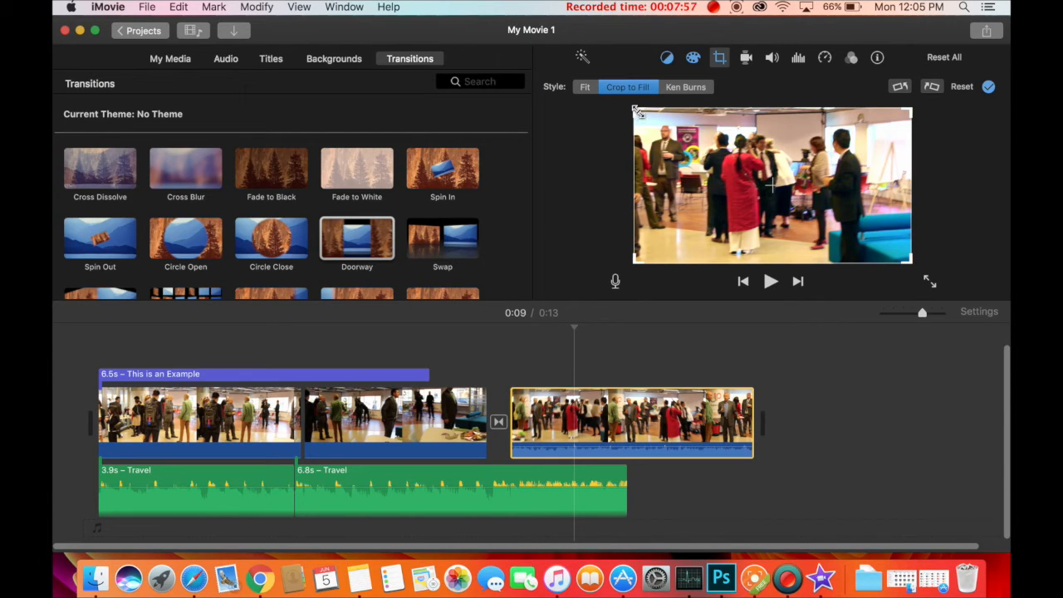
left_click(626, 374)
key("cmd+b")
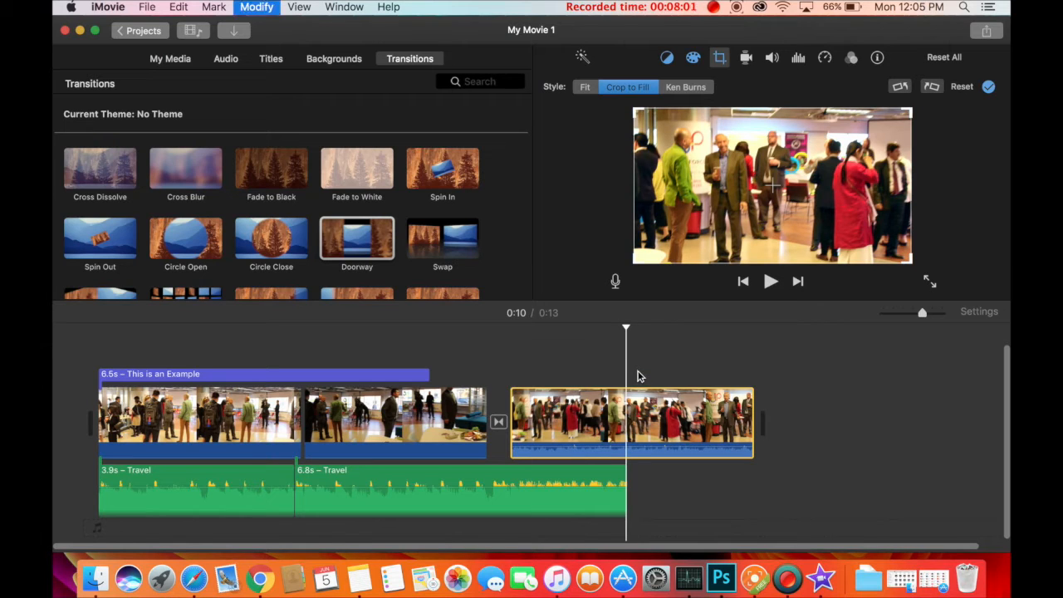
Step: Crop the last clip to the men standing by the banner and play back the cut into it
left_click(668, 375)
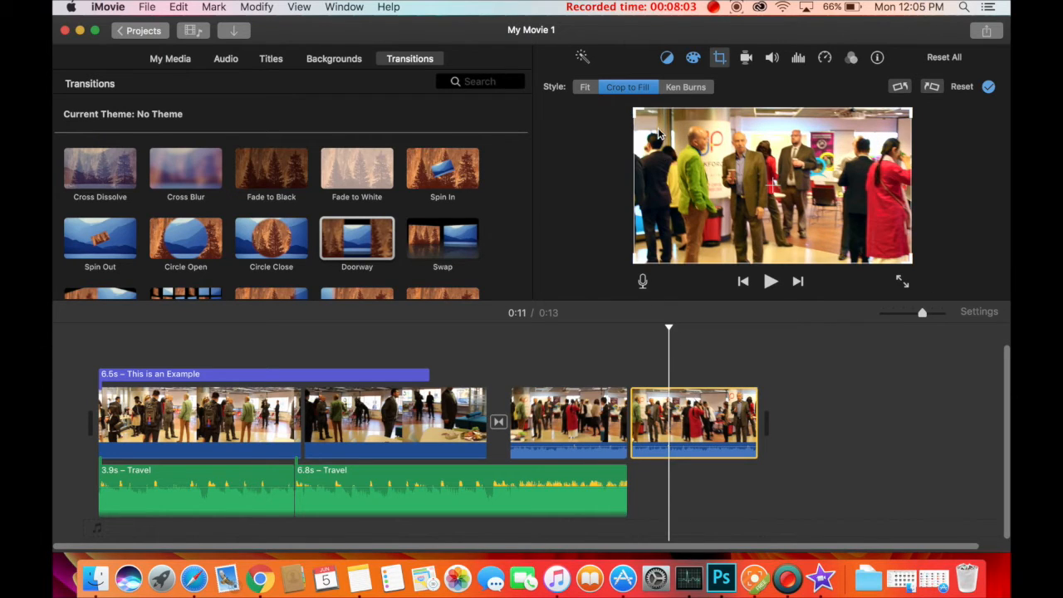
left_click_drag(634, 109, 761, 180)
left_click_drag(815, 200, 748, 133)
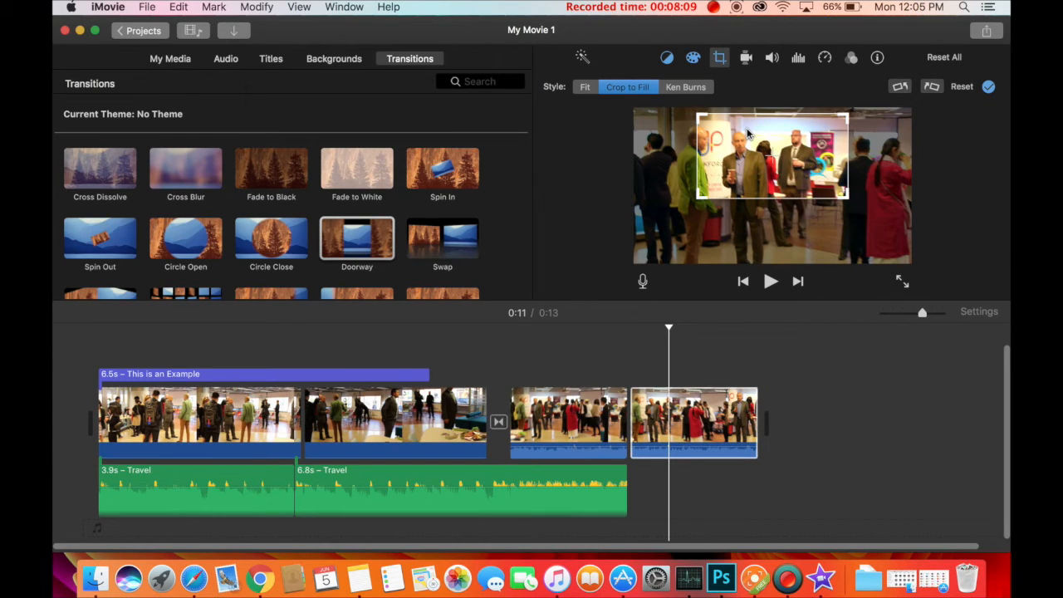
key("Return")
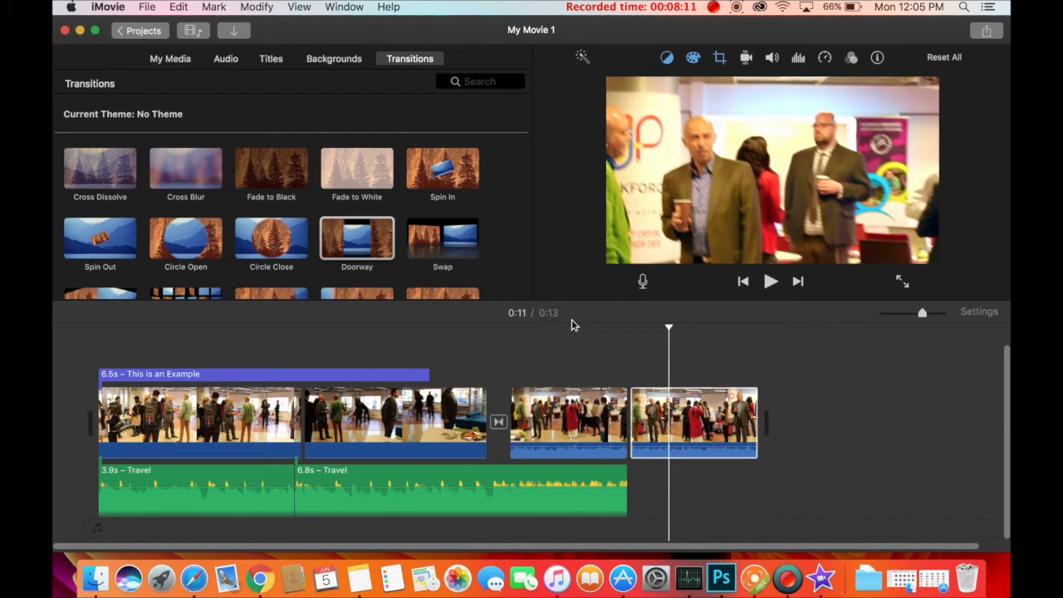
left_click(521, 360)
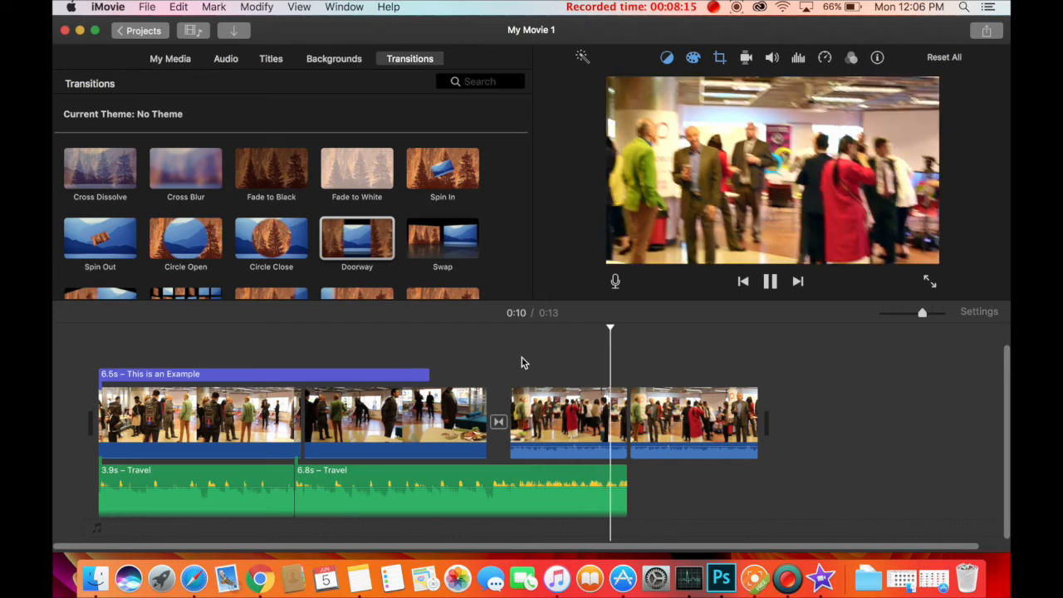
key("space")
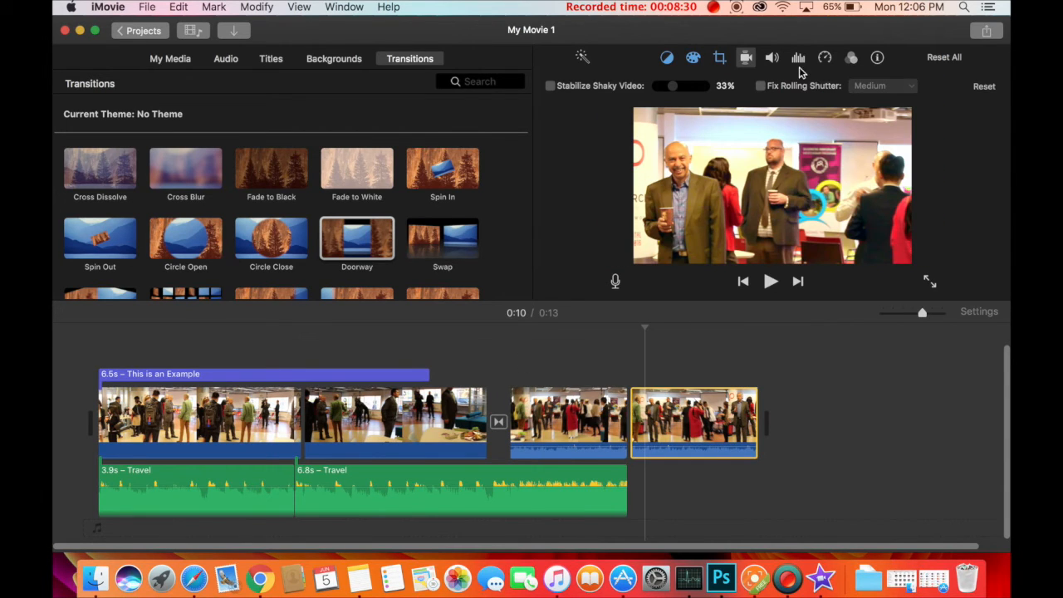
Step: Raise the last clip's volume to 246% and view its noise reduction and equalizer settings
left_click(772, 59)
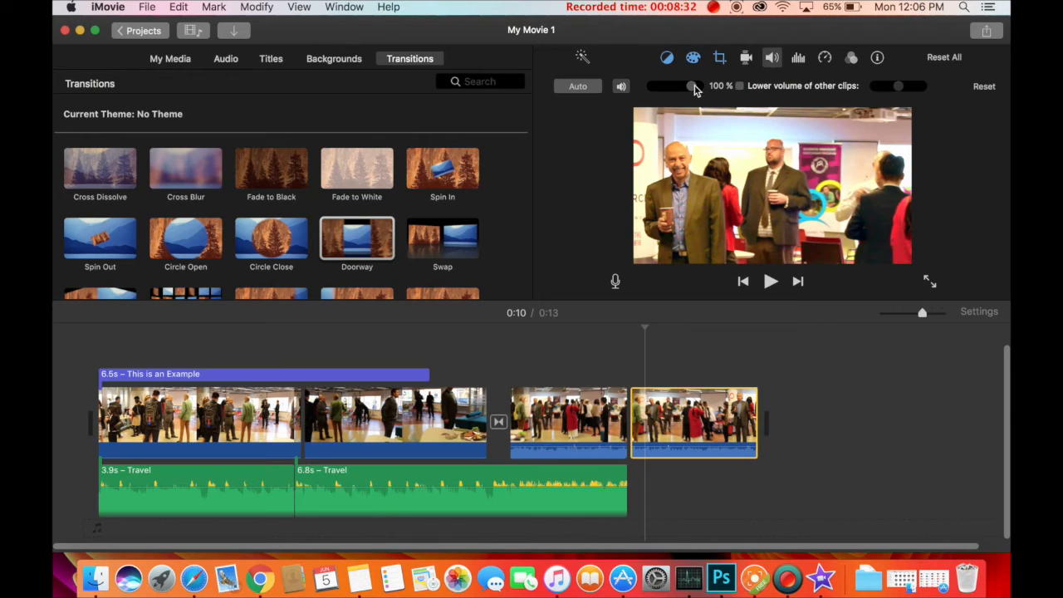
mouse_move(694, 89)
left_mouse_down()
mouse_move(670, 91)
mouse_move(698, 91)
left_mouse_up()
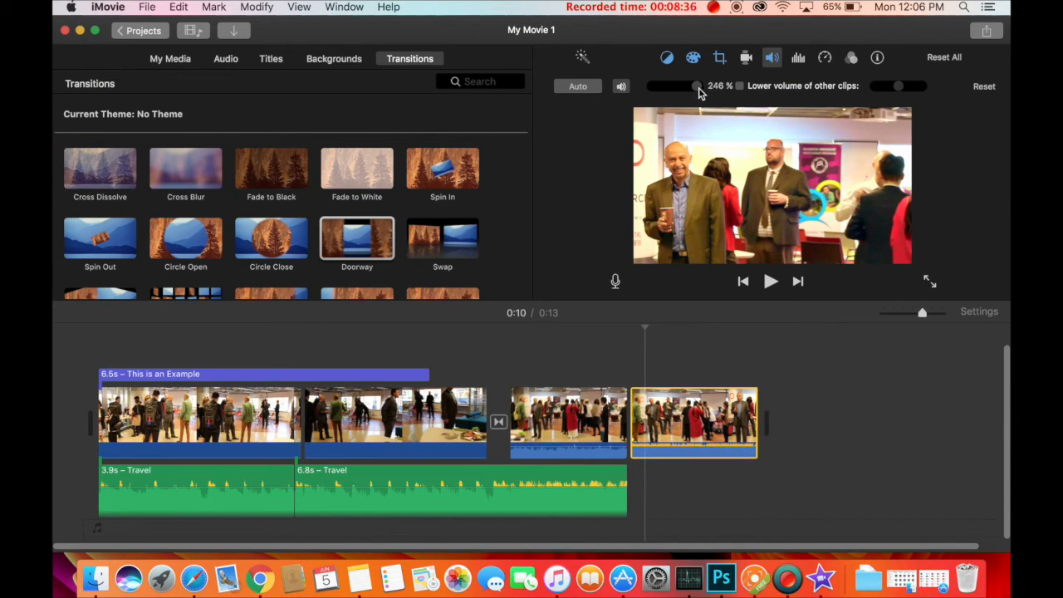
left_click(799, 60)
Step: Slow the last clip down to 10% speed and play it back
left_click(825, 59)
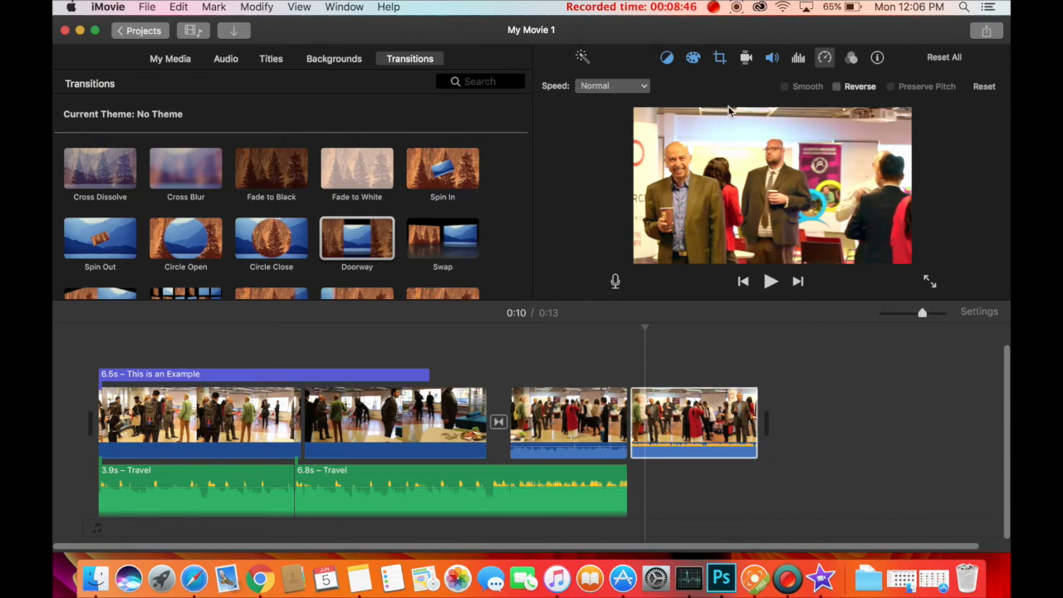
left_click(636, 87)
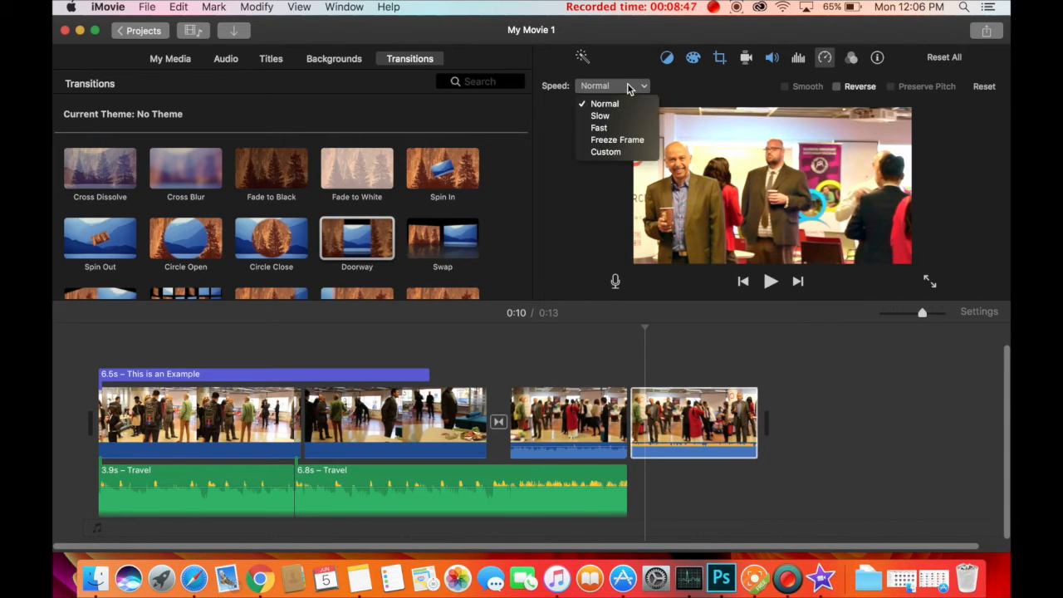
left_click(599, 116)
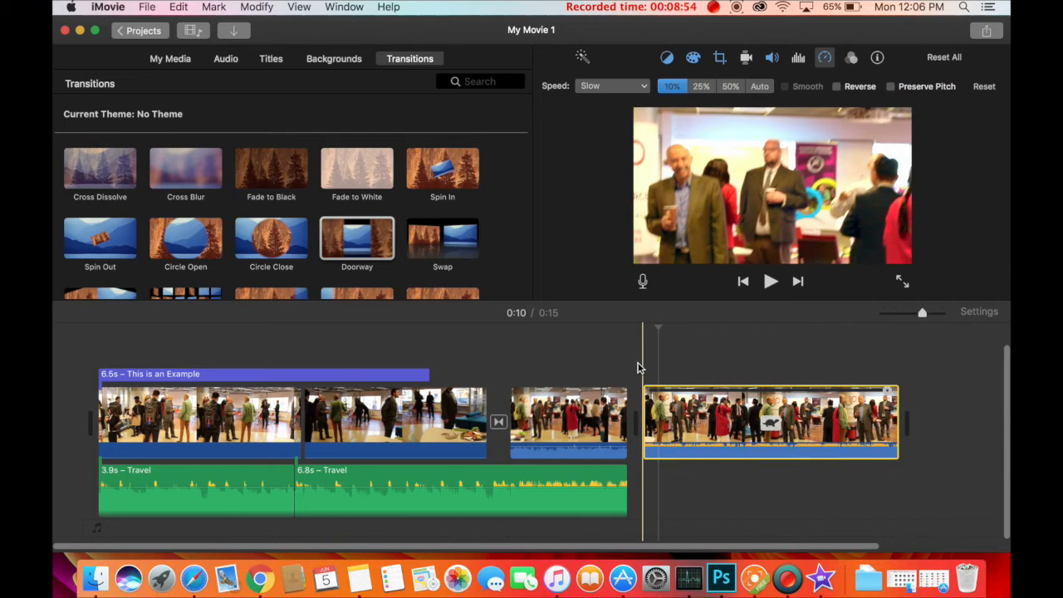
key("space")
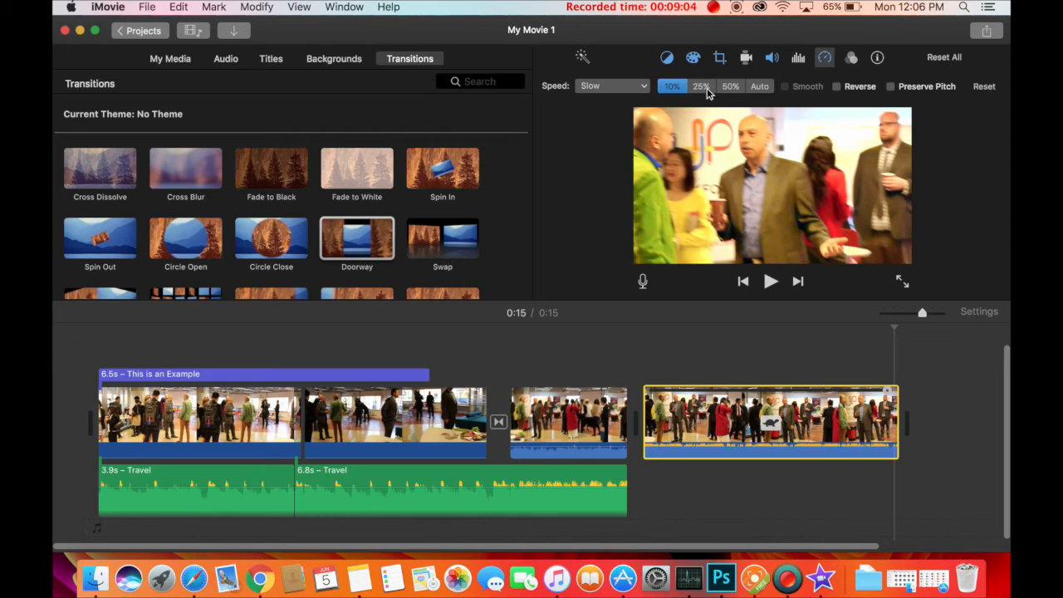
Step: Look through the available clip filters and audio effects for the last clip without applying any
left_click(853, 57)
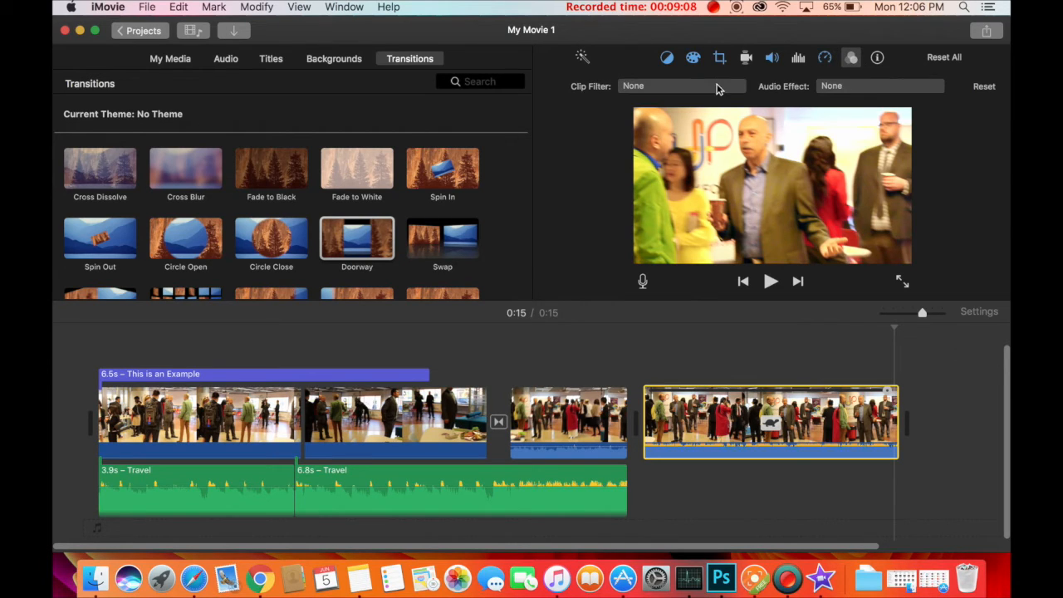
left_click(713, 87)
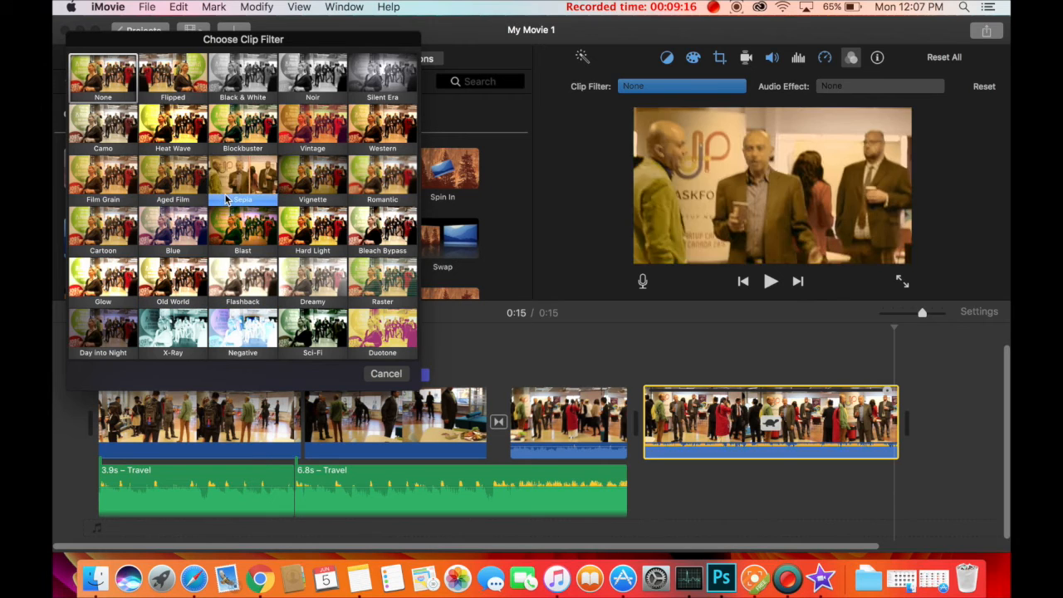
key("XF86AudioMute")
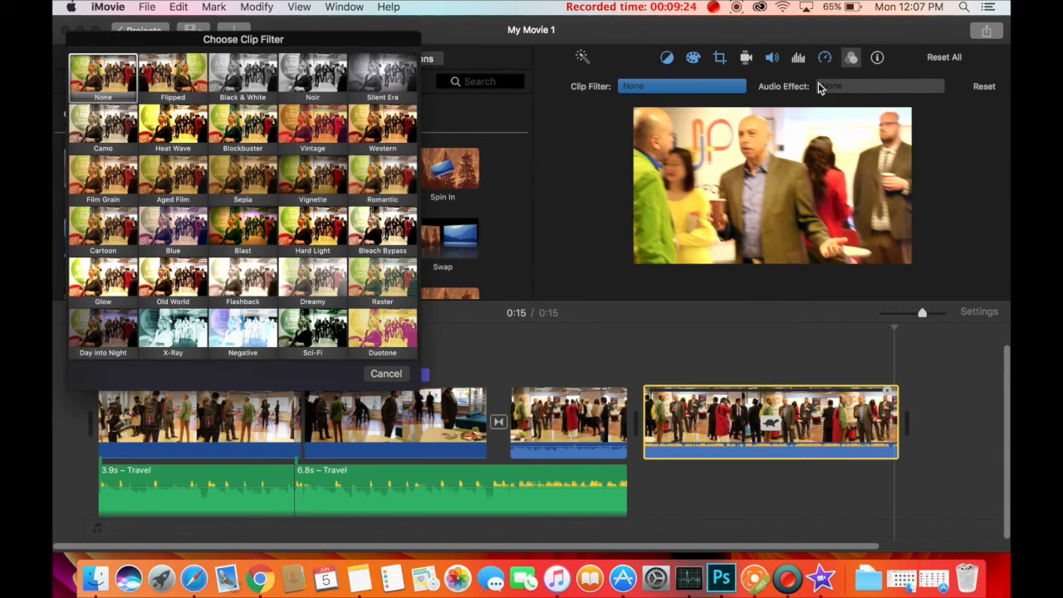
left_click(386, 374)
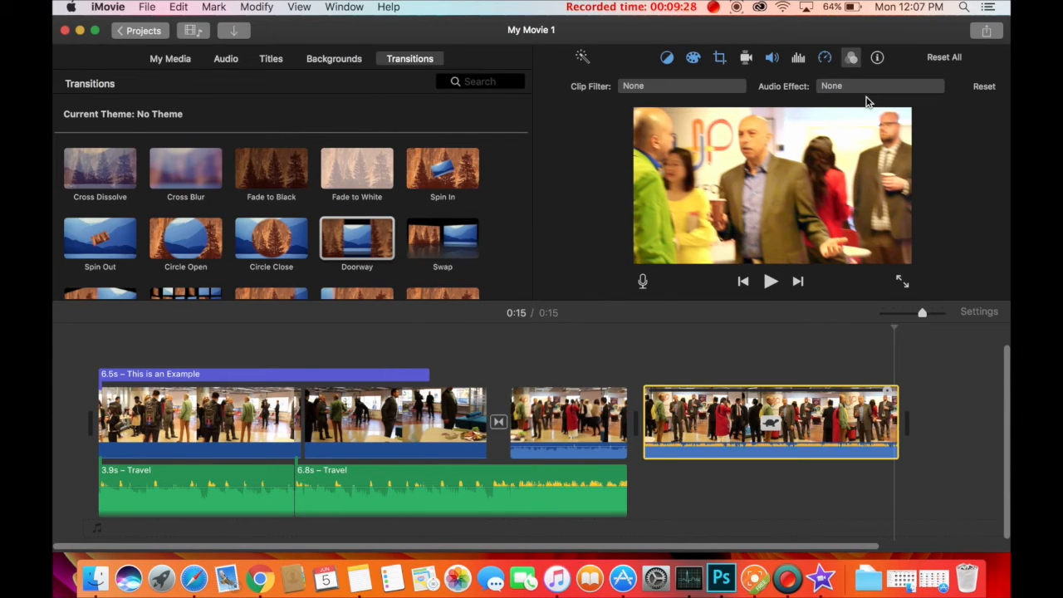
left_click(841, 86)
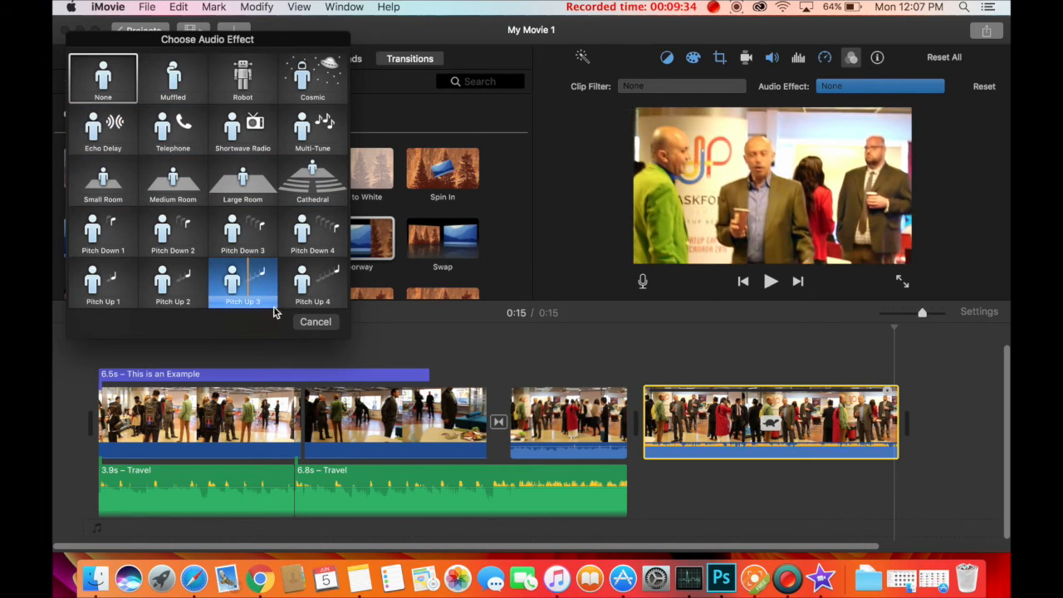
left_click(315, 323)
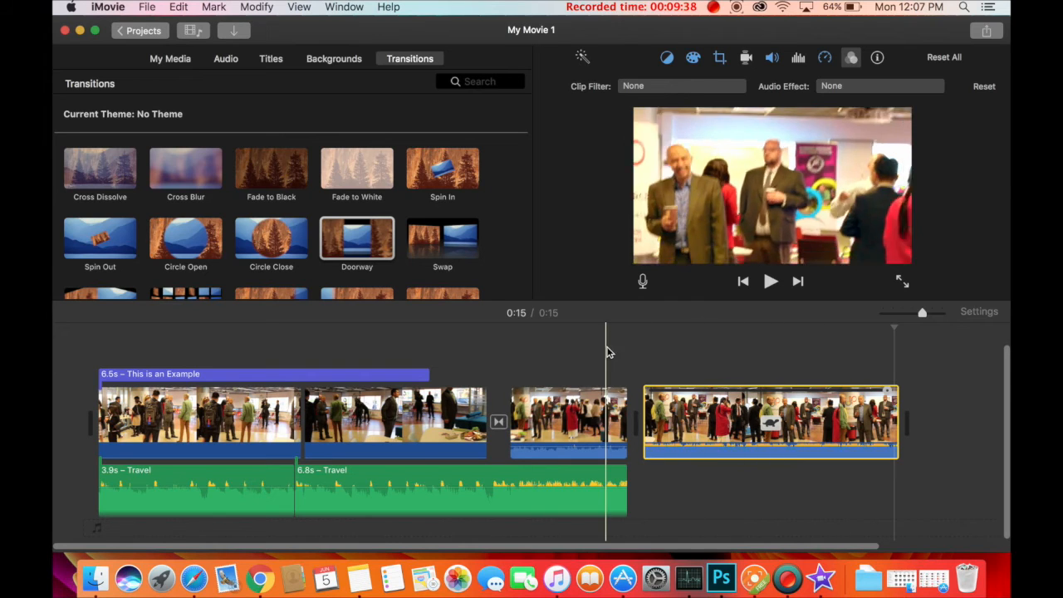
Step: Record a voiceover of about 2.2 s near the end of the last clip and move it earlier beneath that clip
left_click(852, 362)
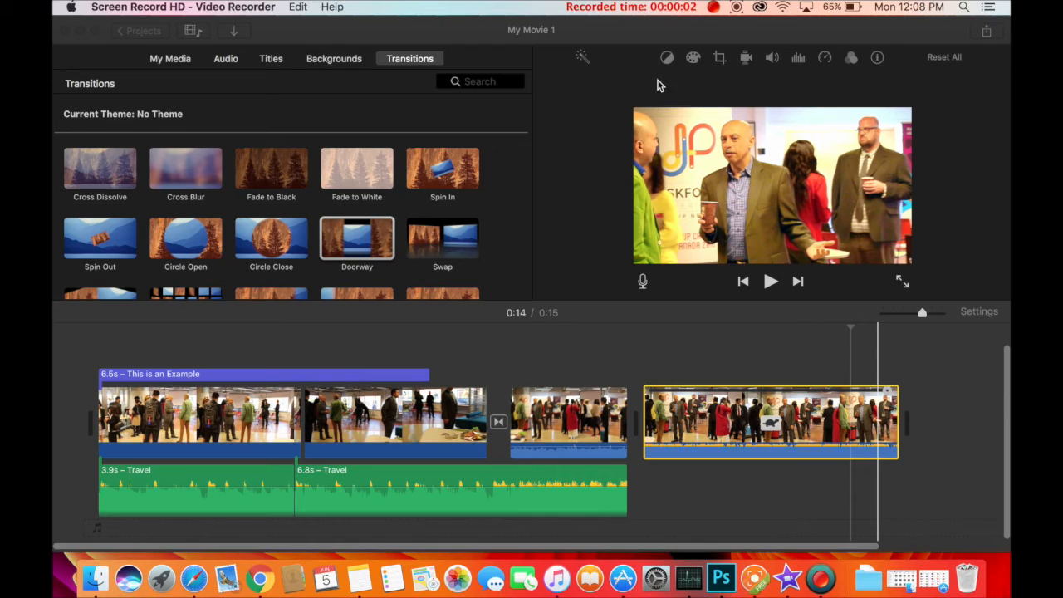
left_click(422, 45)
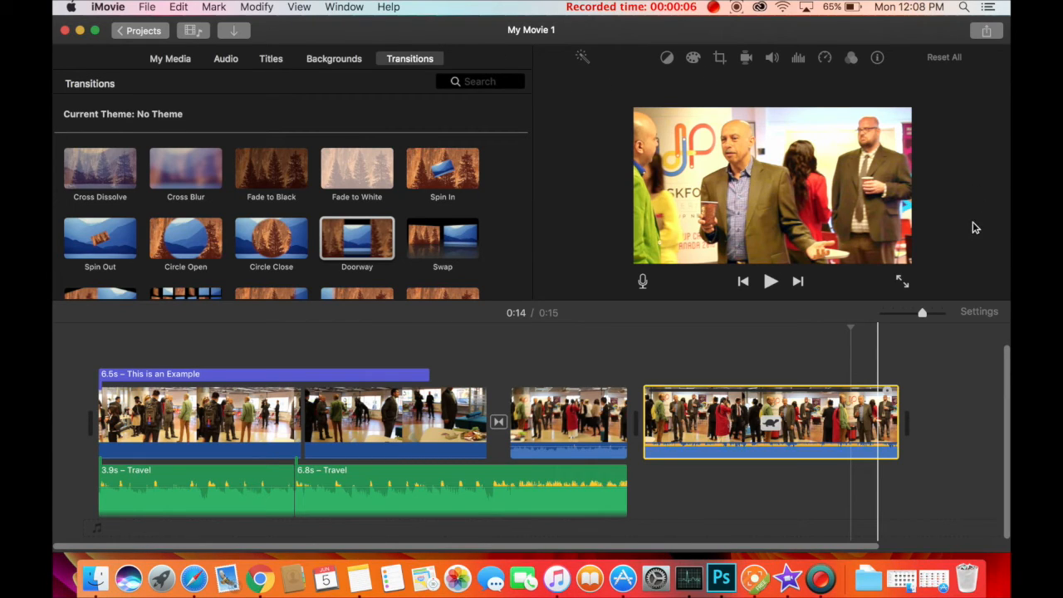
left_click(642, 283)
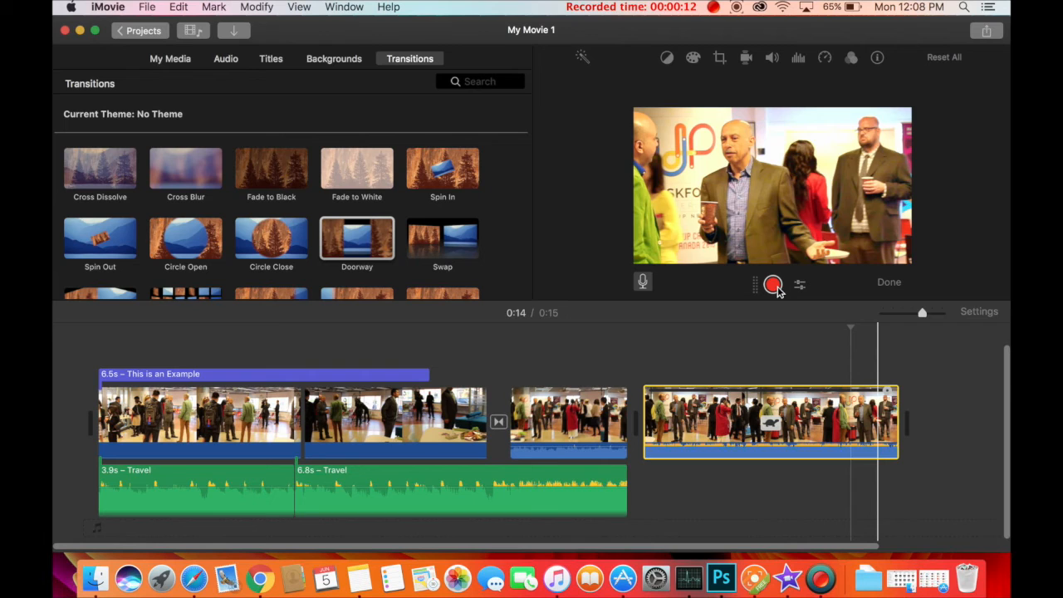
left_click(778, 290)
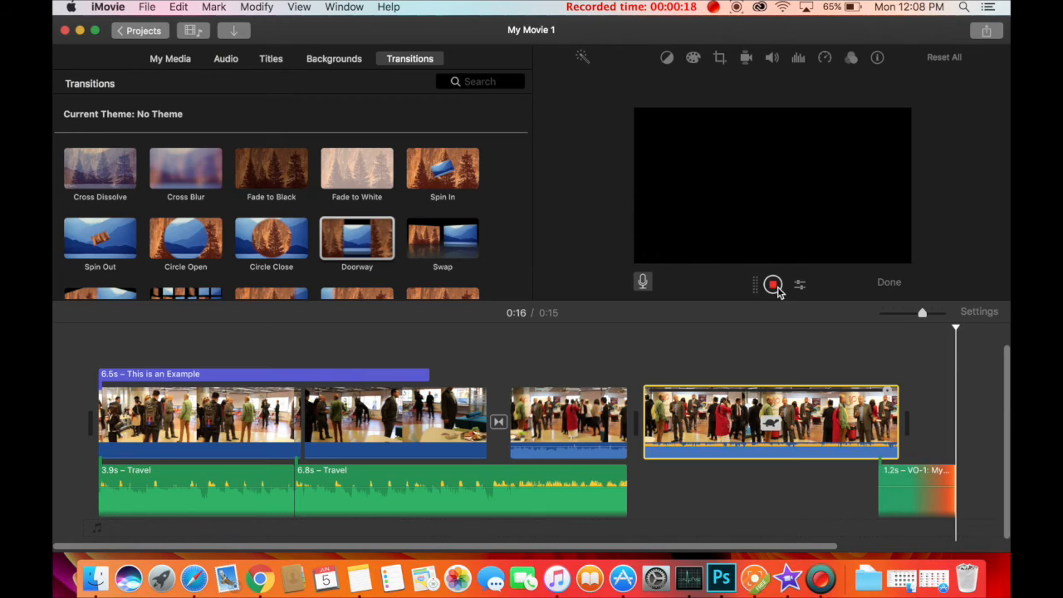
left_click(775, 286)
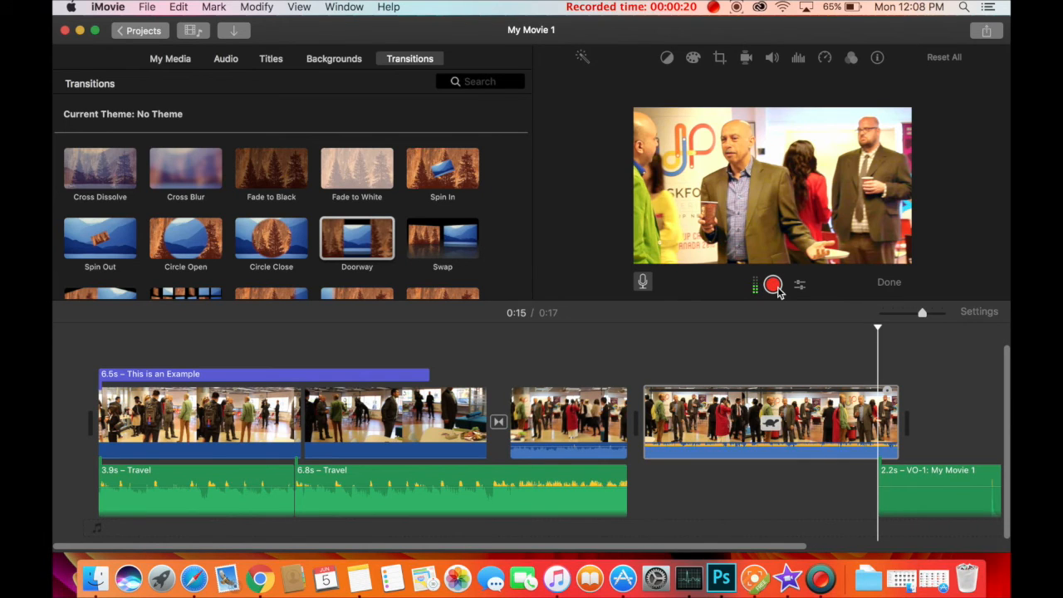
left_click_drag(914, 471, 776, 473)
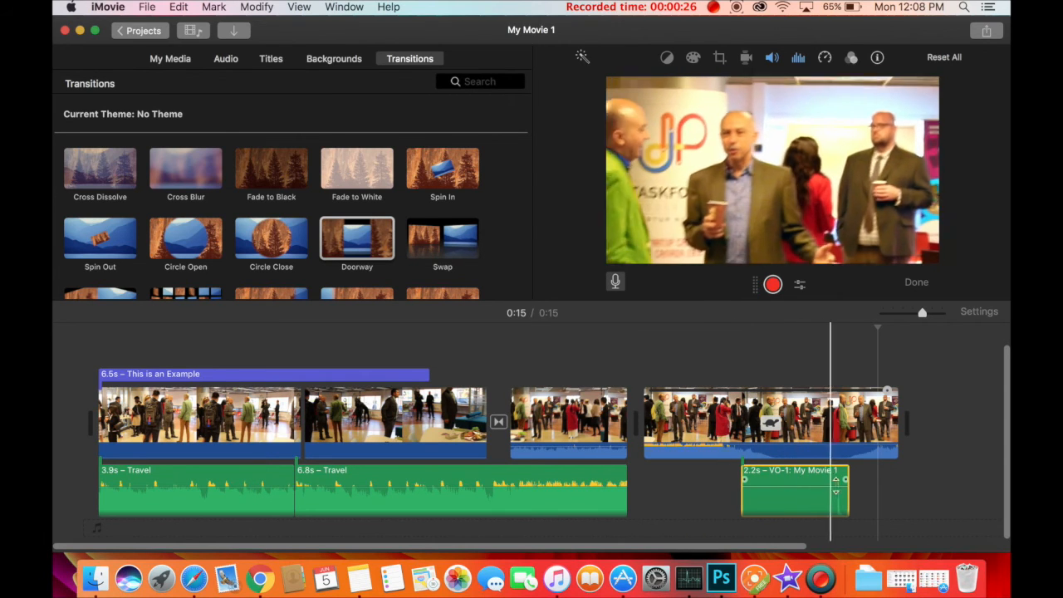
Step: Delete the recorded voiceover from the timeline
left_click(818, 478)
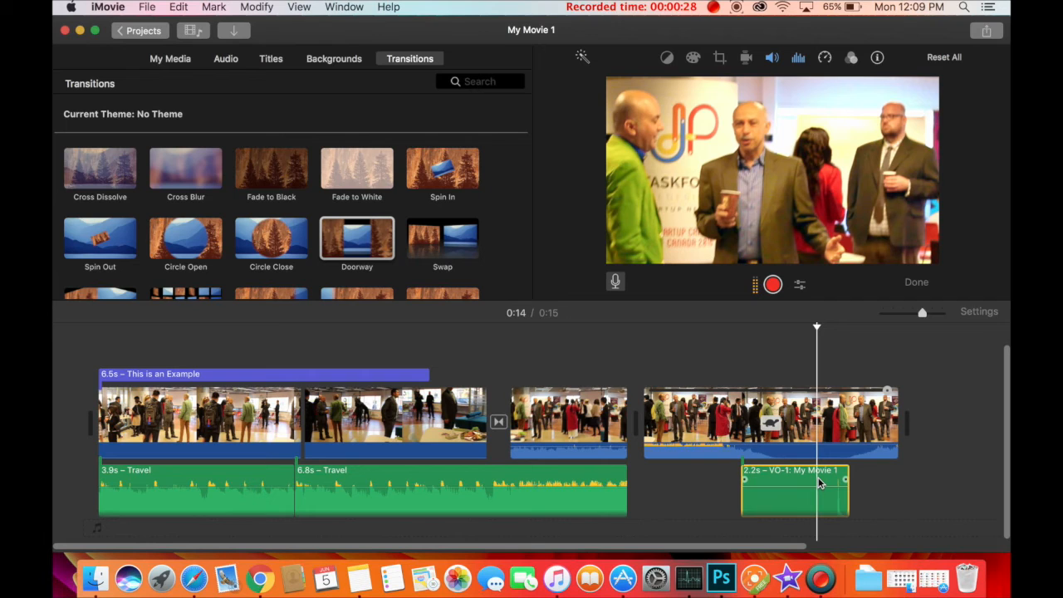
key("Delete")
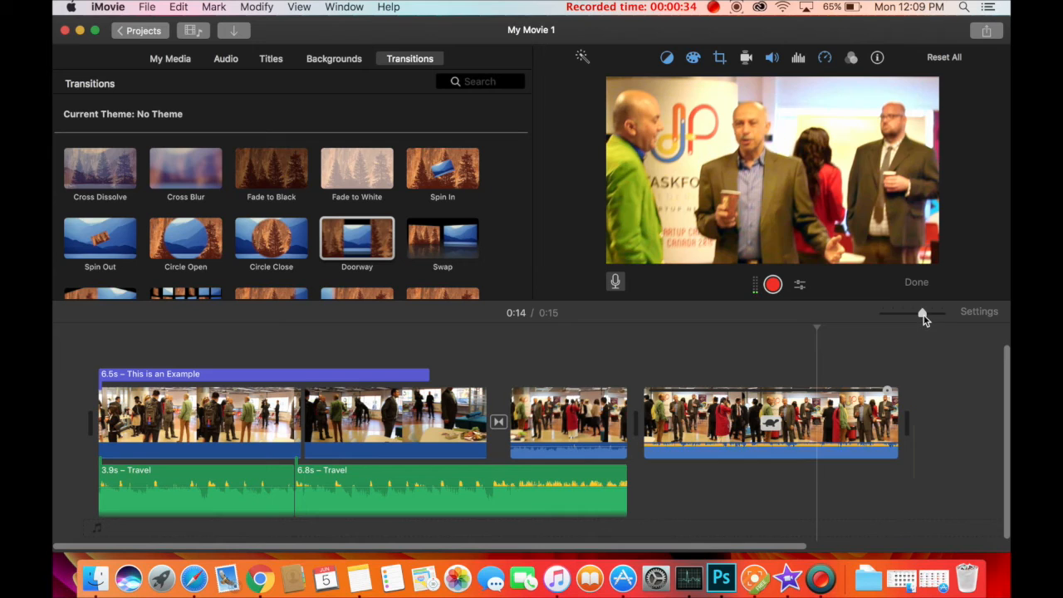
Step: Magnify the timeline to inspect the clips up close, reduce the magnification slightly, and select the clip right after the transition
left_click_drag(922, 316, 942, 316)
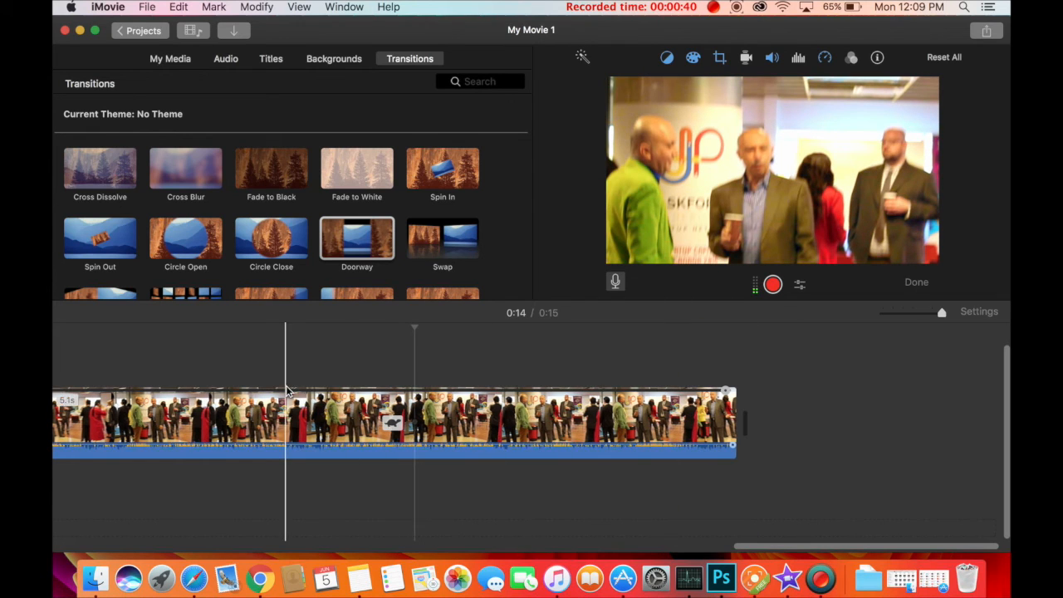
scroll(286, 385, "left", 10)
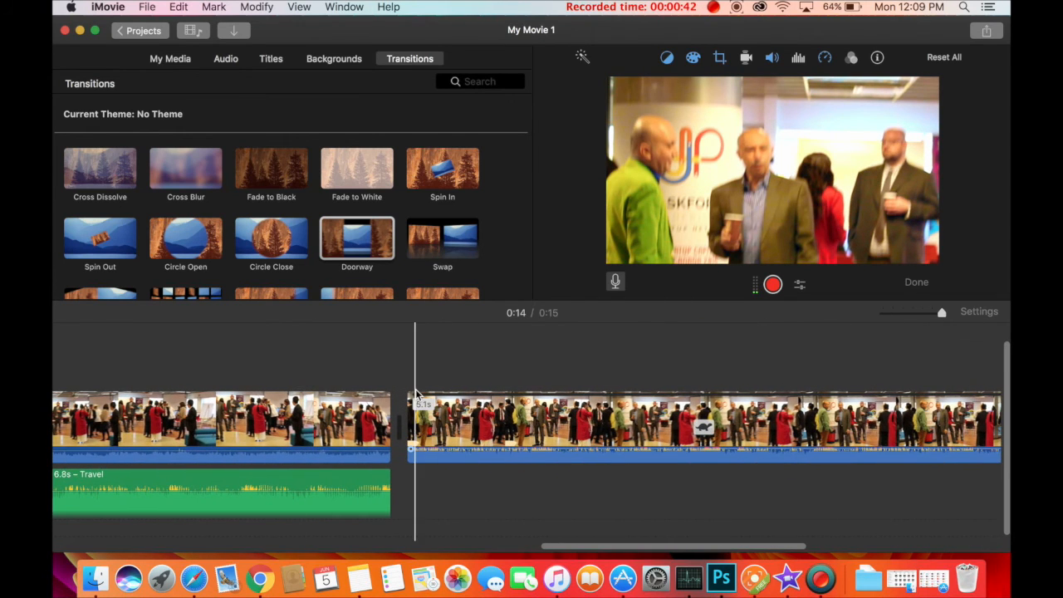
mouse_move(939, 314)
left_mouse_down()
mouse_move(886, 324)
mouse_move(931, 318)
left_mouse_up()
scroll(640, 408, "left", 4)
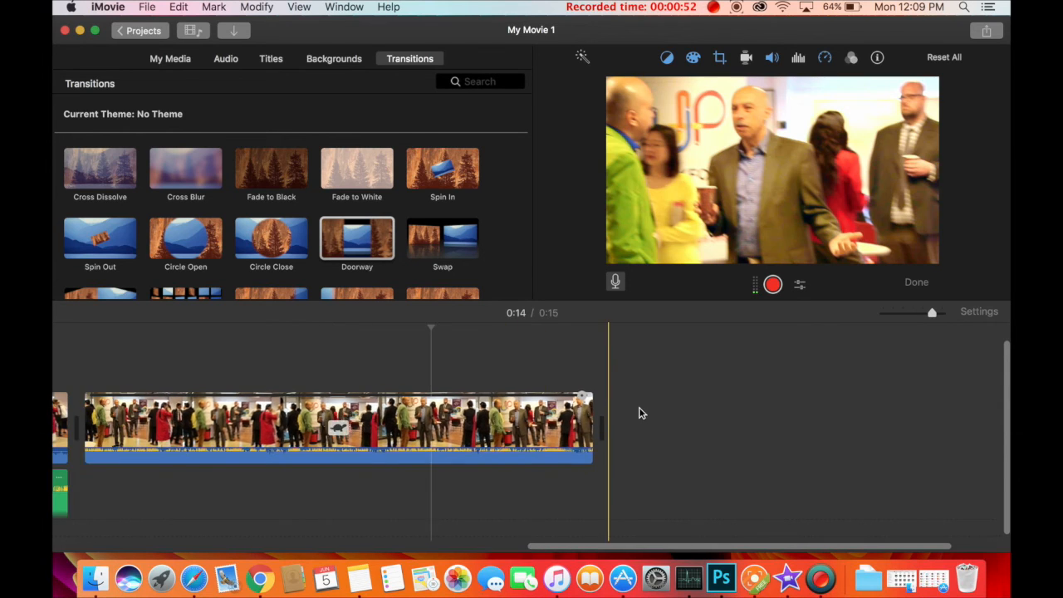
scroll(639, 408, "left", 12)
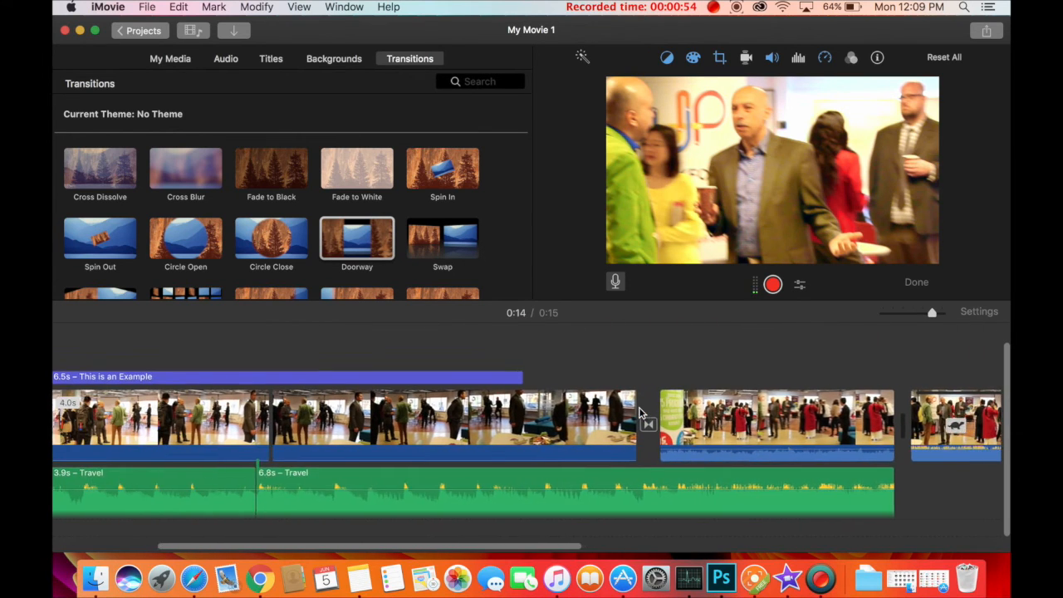
left_click(691, 417)
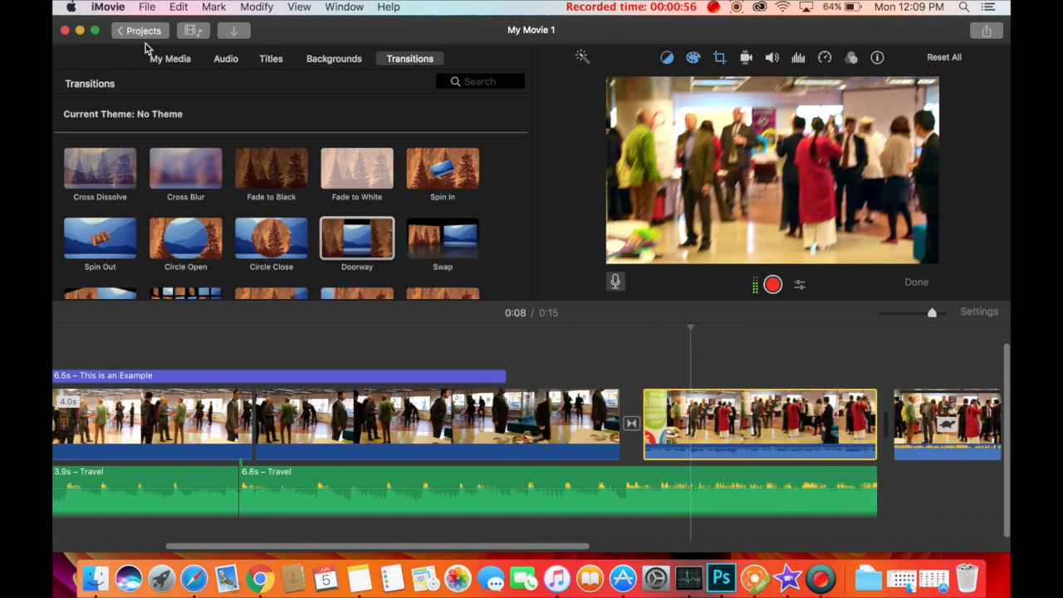
Step: Share the finished movie to Theater, the default sharing destination
key("super+Tab")
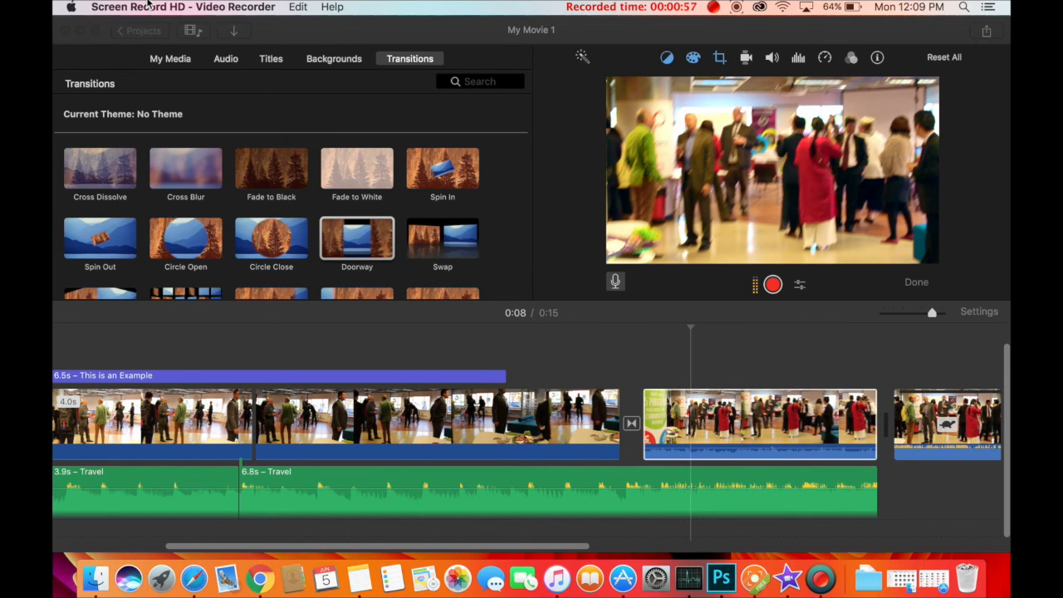
left_click(518, 203)
left_click(148, 7)
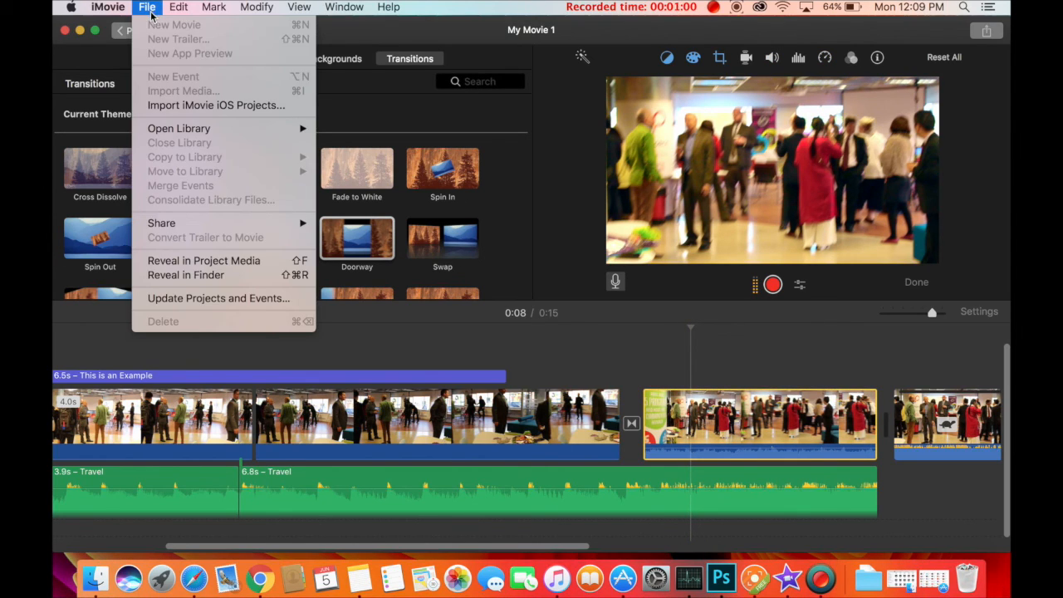
mouse_move(201, 228)
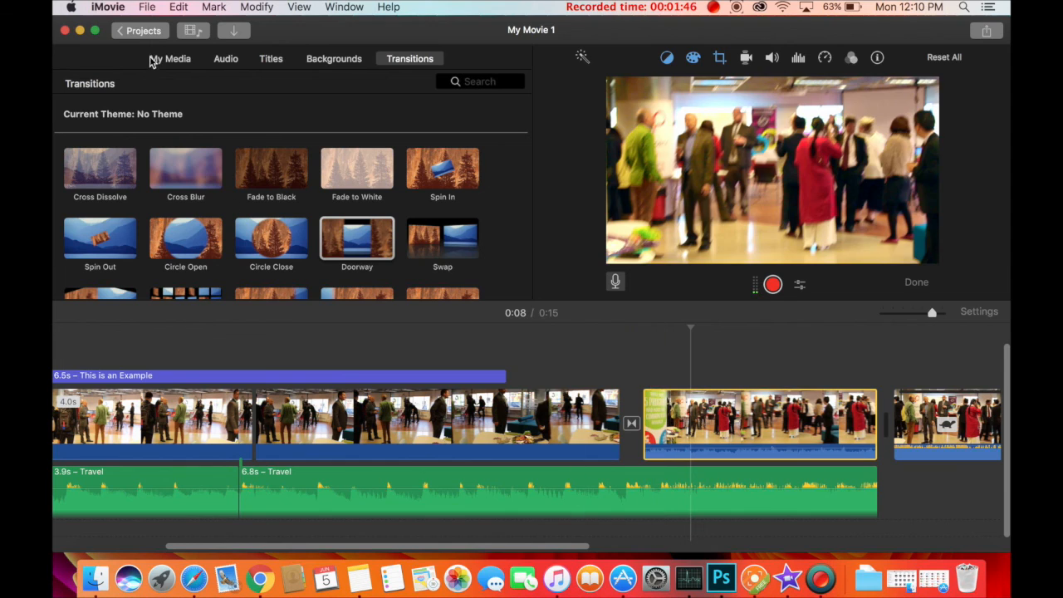
left_click(147, 7)
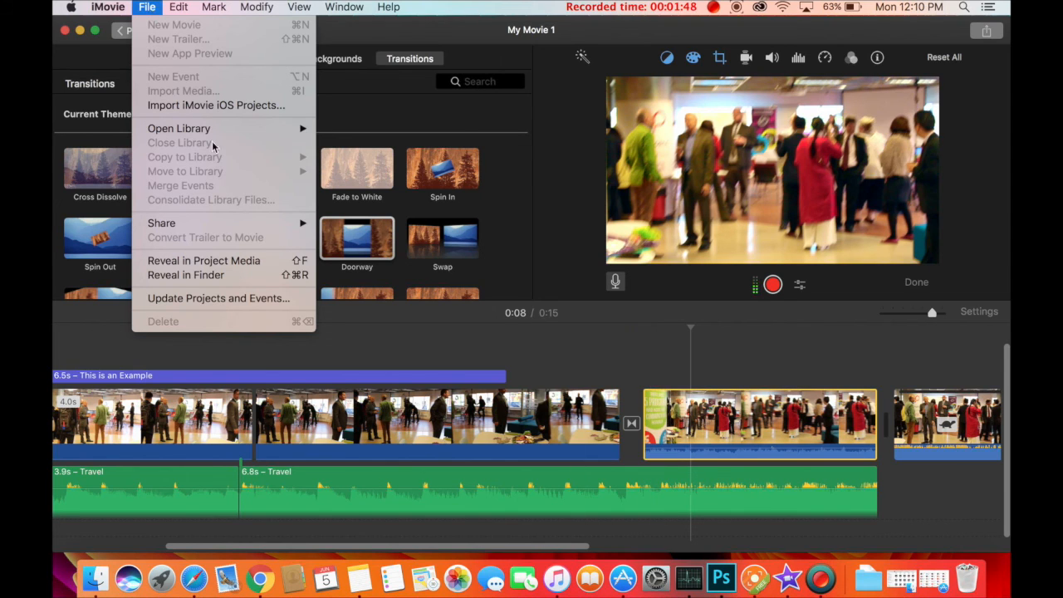
mouse_move(184, 228)
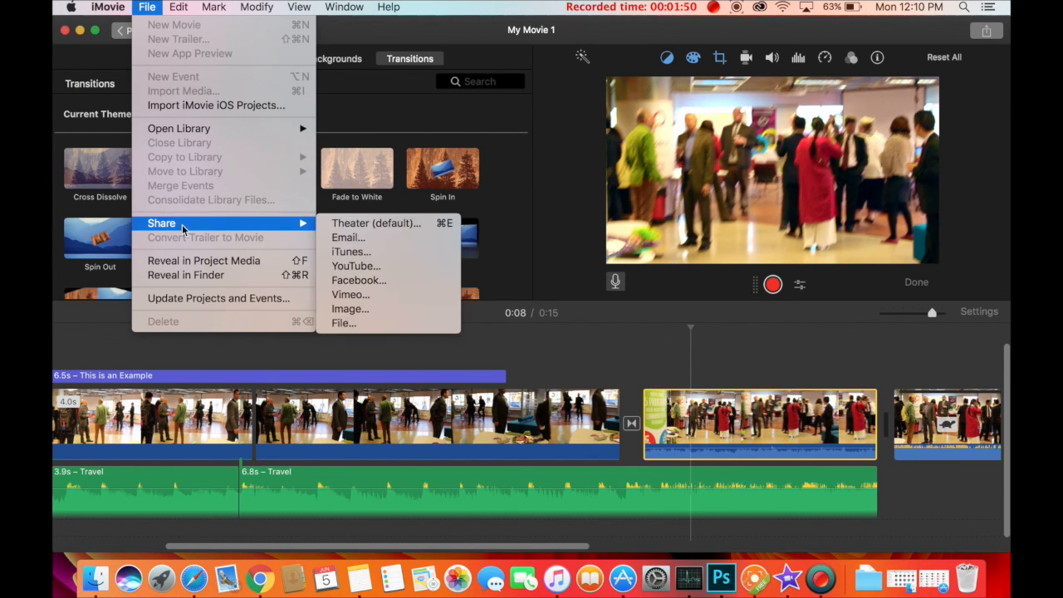
left_click(336, 224)
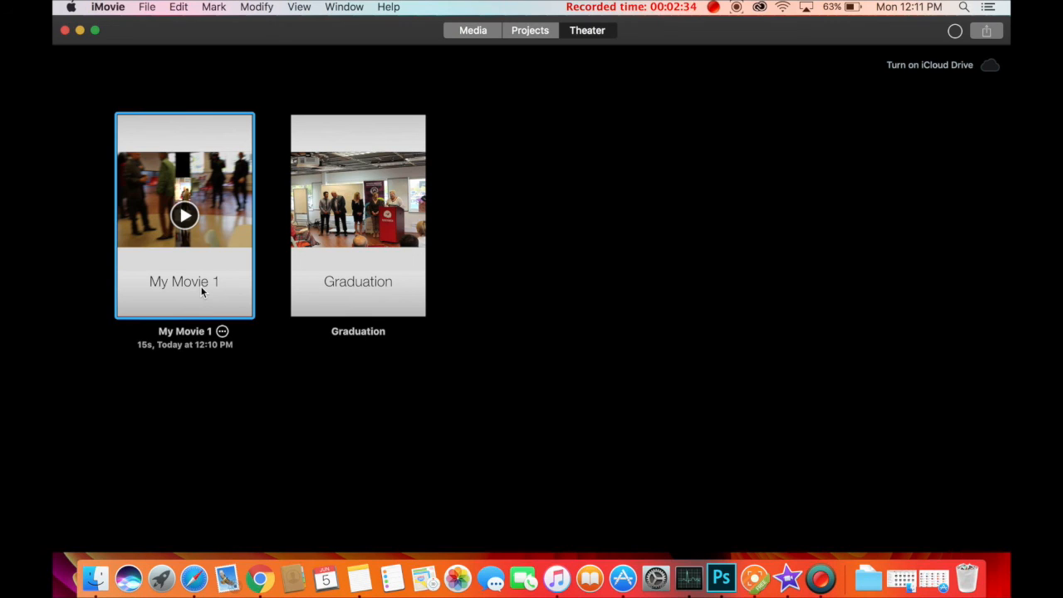
Step: Rename the shared movie My Movie 1 in the Theater as Example
left_click(203, 331)
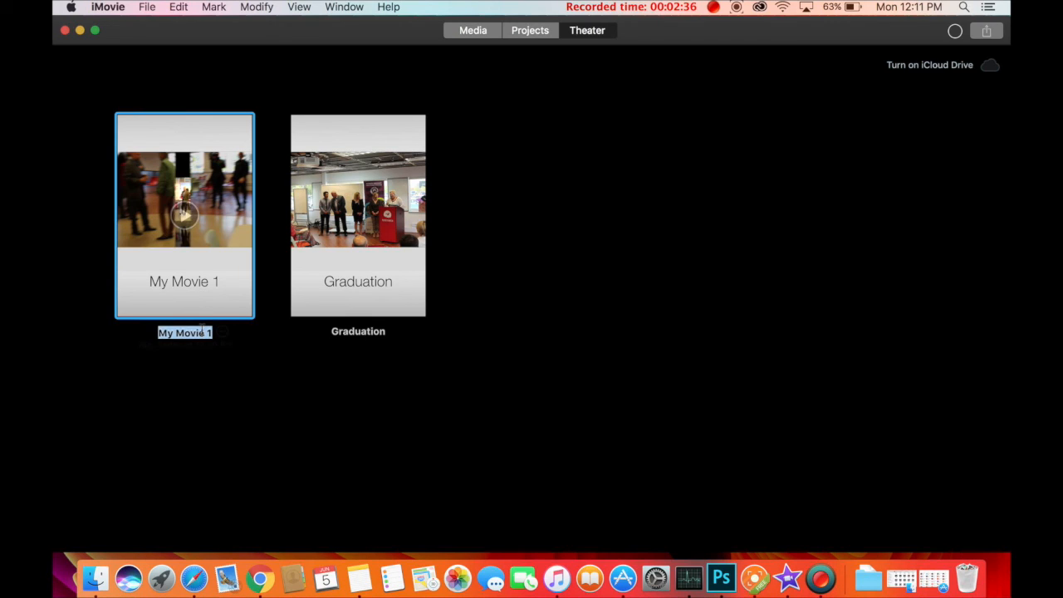
type("Example")
key("Return")
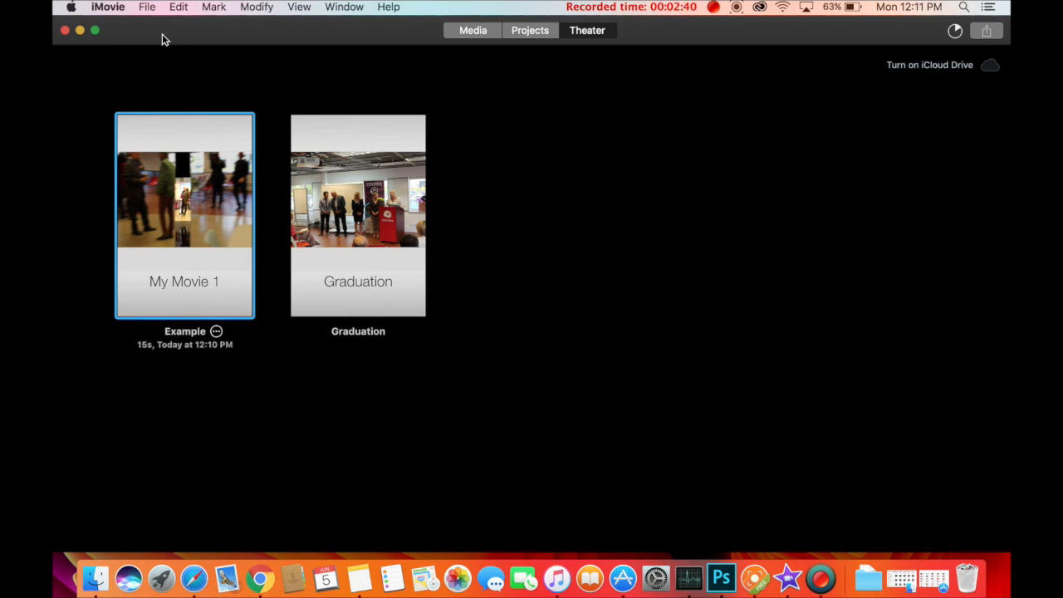
Step: Move the iMovie window aside to uncover the desktop and export the Example movie from the Theater onto it as a video file
left_click_drag(163, 40, 346, 31)
left_click_drag(378, 151, 143, 382)
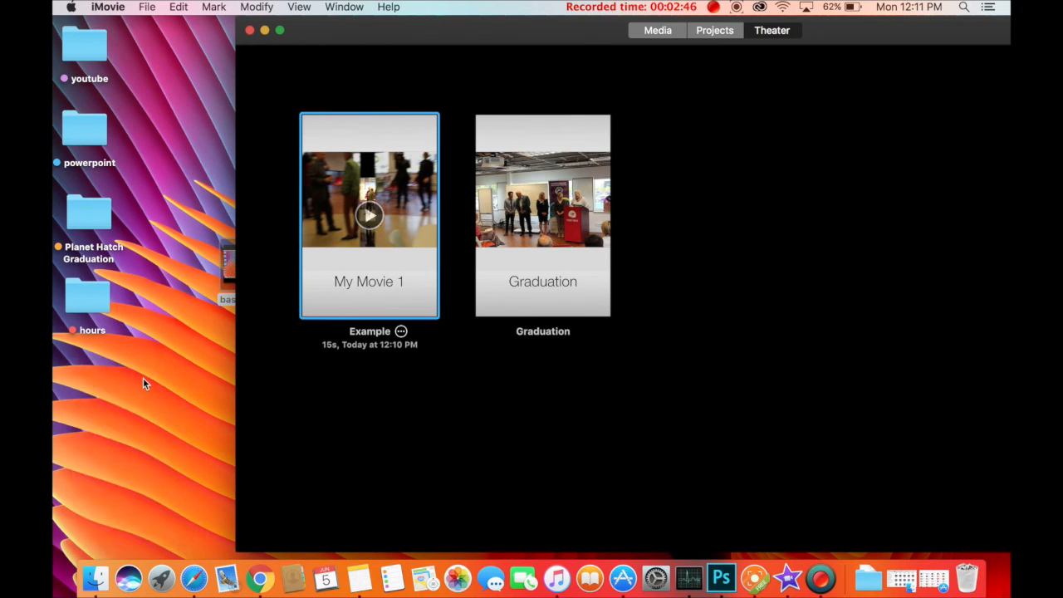
left_click(186, 411)
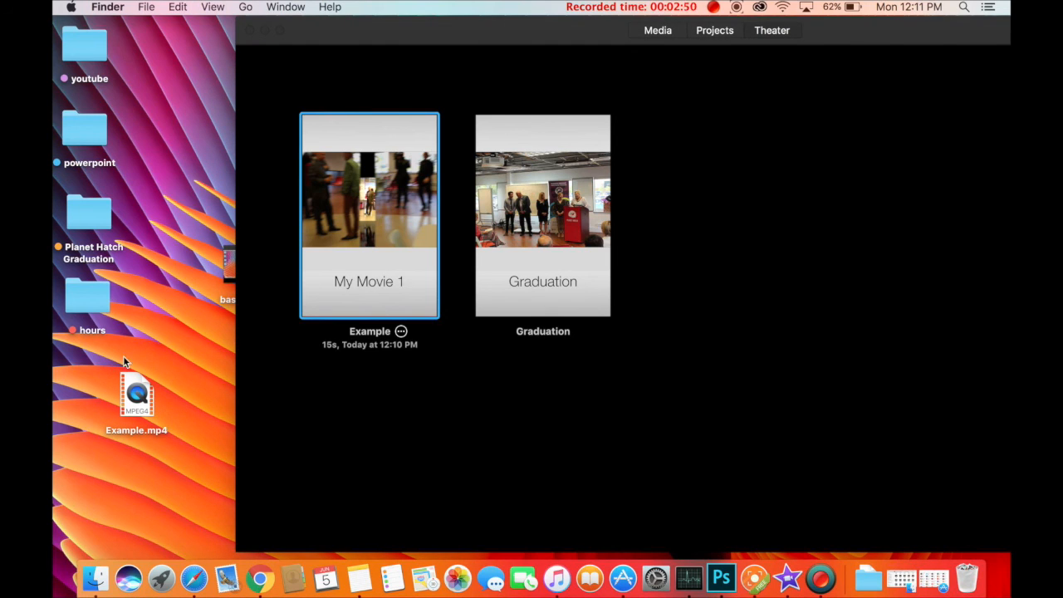